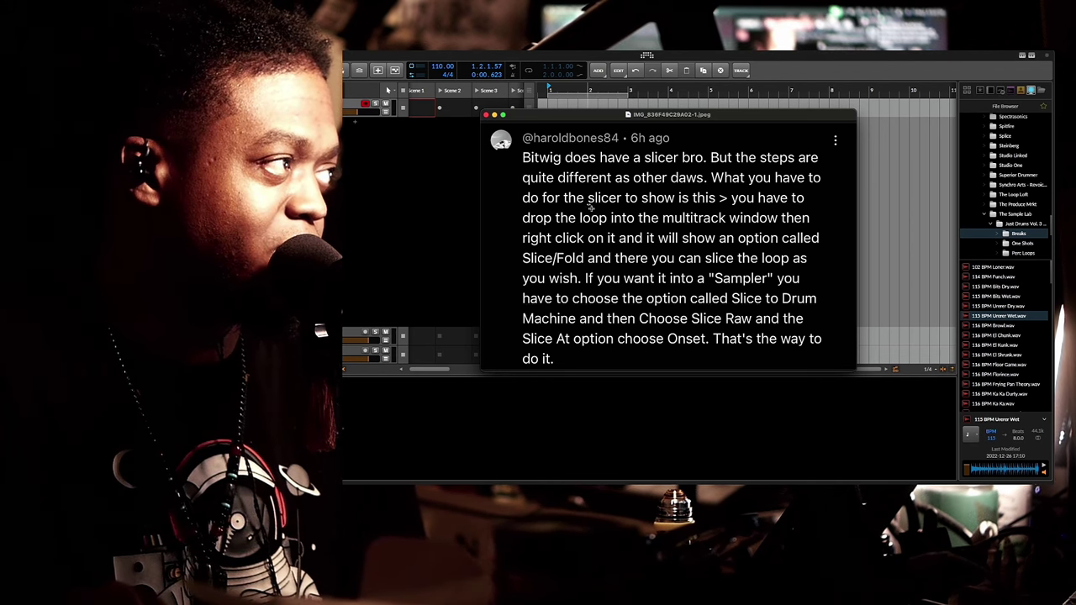
Close the slicing-tip screenshot viewer to reveal the empty Bitwig arrangement.
{"action": "left_click", "coordinate": [486, 115]}
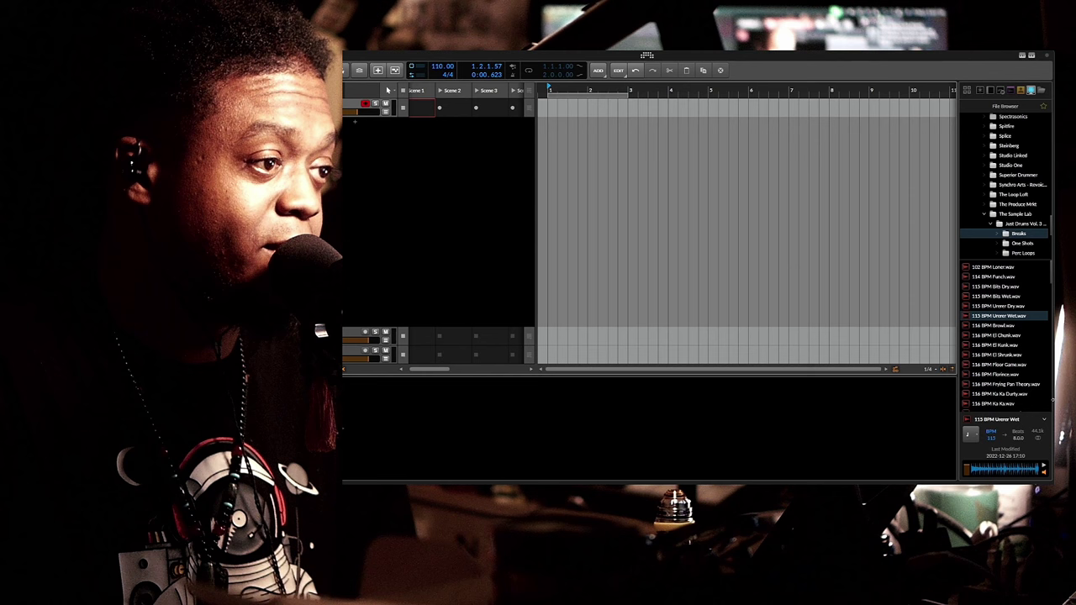
Audition break loops, then place 115 BPM Urerer Wet on a new track and play it.
{"action": "left_click", "coordinate": [978, 326]}
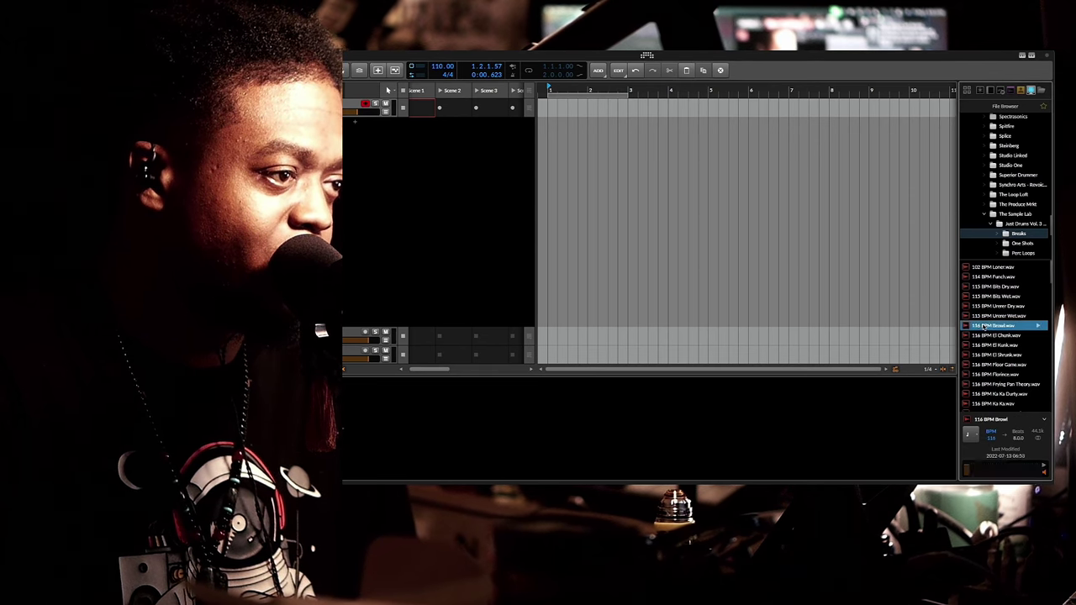
{"action": "left_click", "coordinate": [998, 336]}
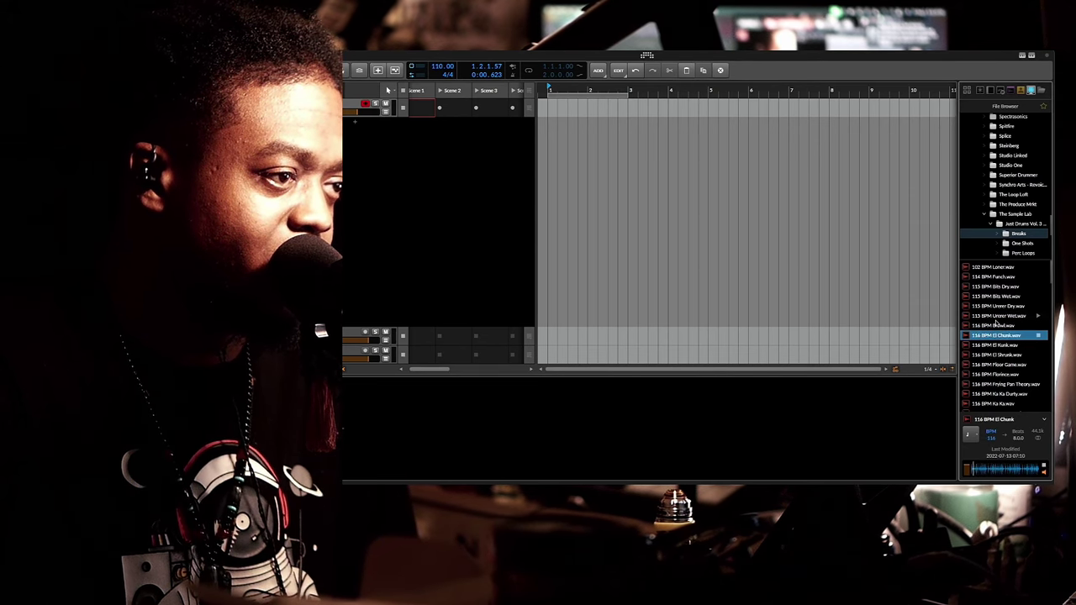
{"action": "left_click", "coordinate": [998, 316]}
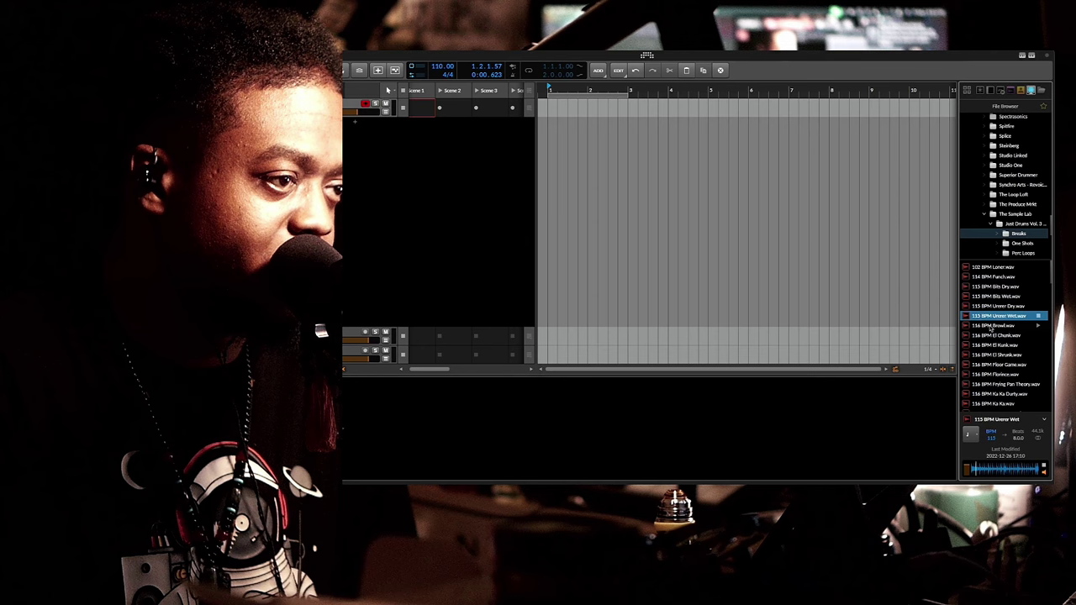
{"action": "left_click_drag", "start_coordinate": [997, 316], "coordinate": [552, 194]}
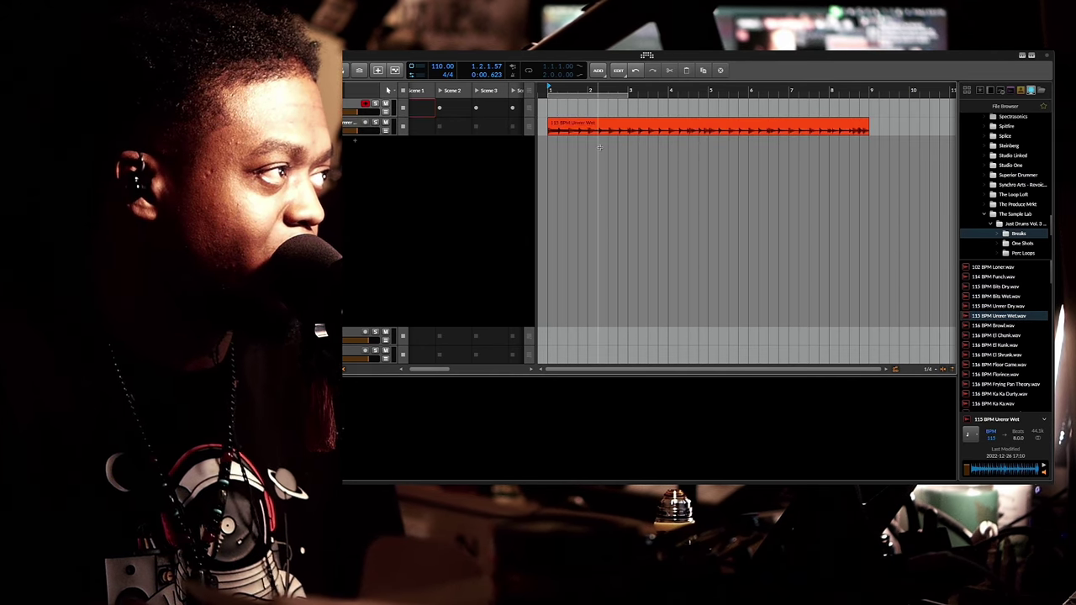
{"action": "key", "text": "space"}
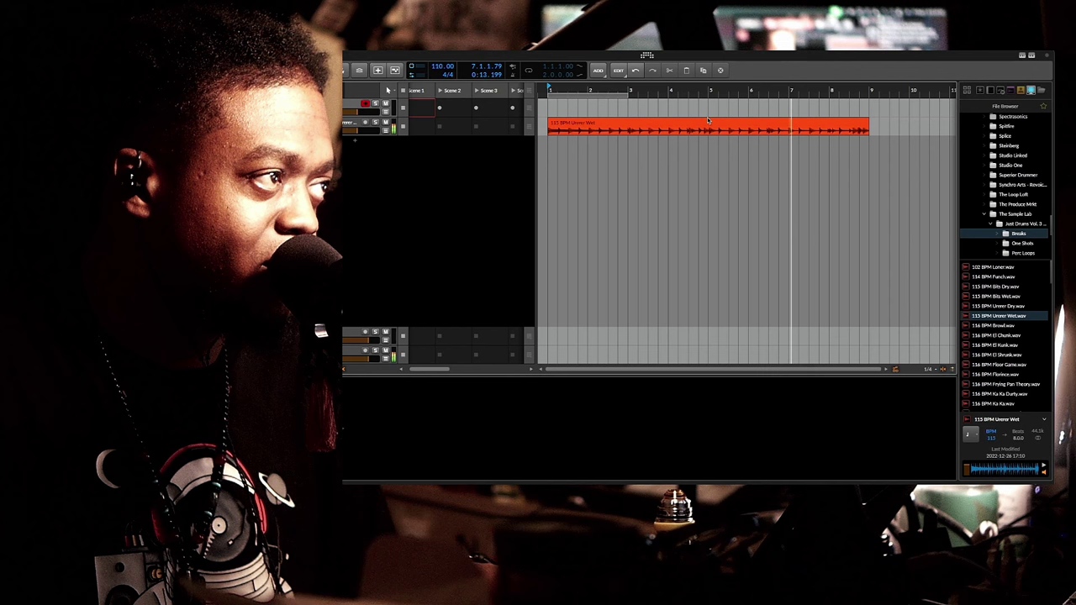
{"action": "key", "text": "space"}
Trim the break clip to end at bar 5 and play it back.
{"action": "left_click", "coordinate": [607, 116]}
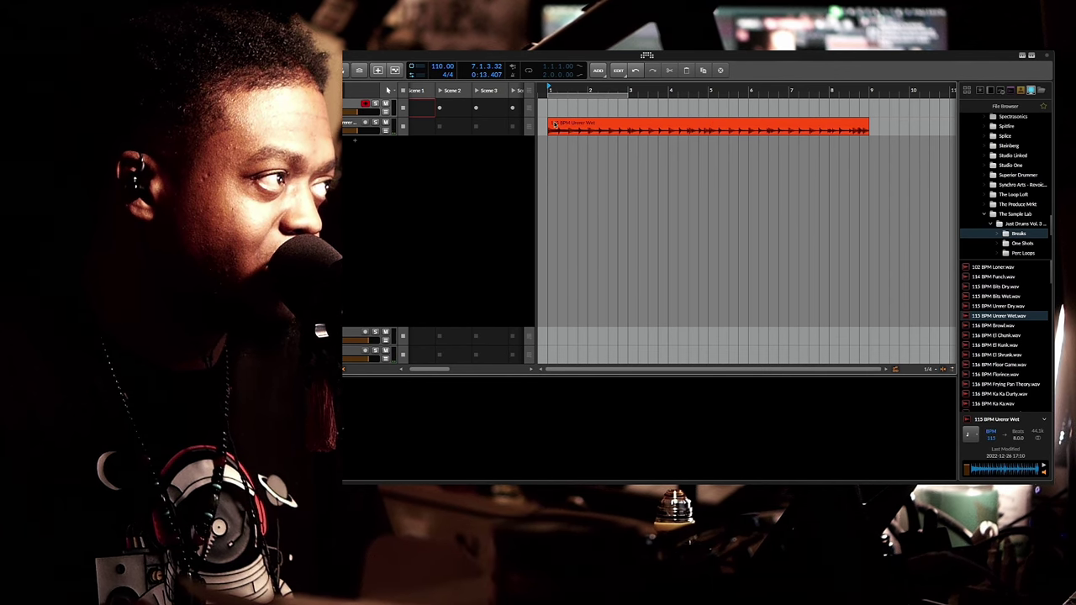
{"action": "left_click_drag", "start_coordinate": [547, 122], "coordinate": [573, 124]}
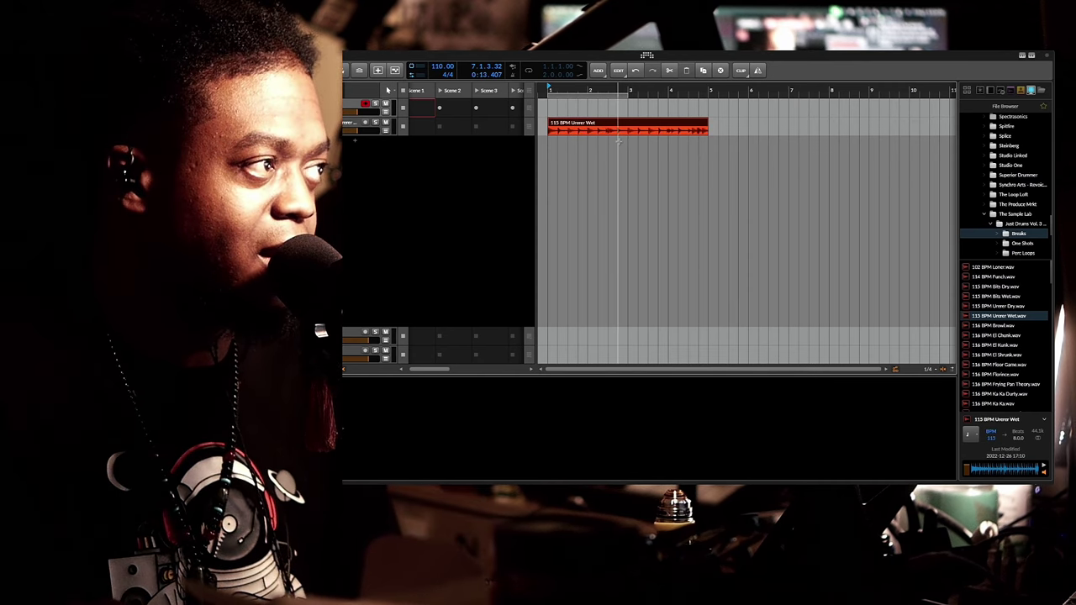
{"action": "key", "text": "space"}
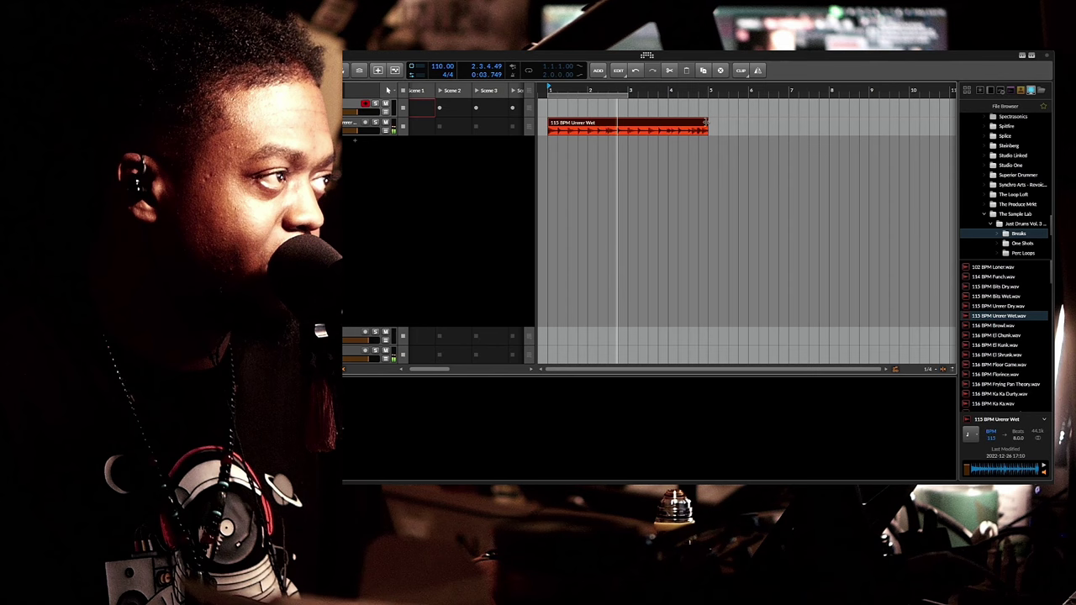
{"action": "key", "text": "space"}
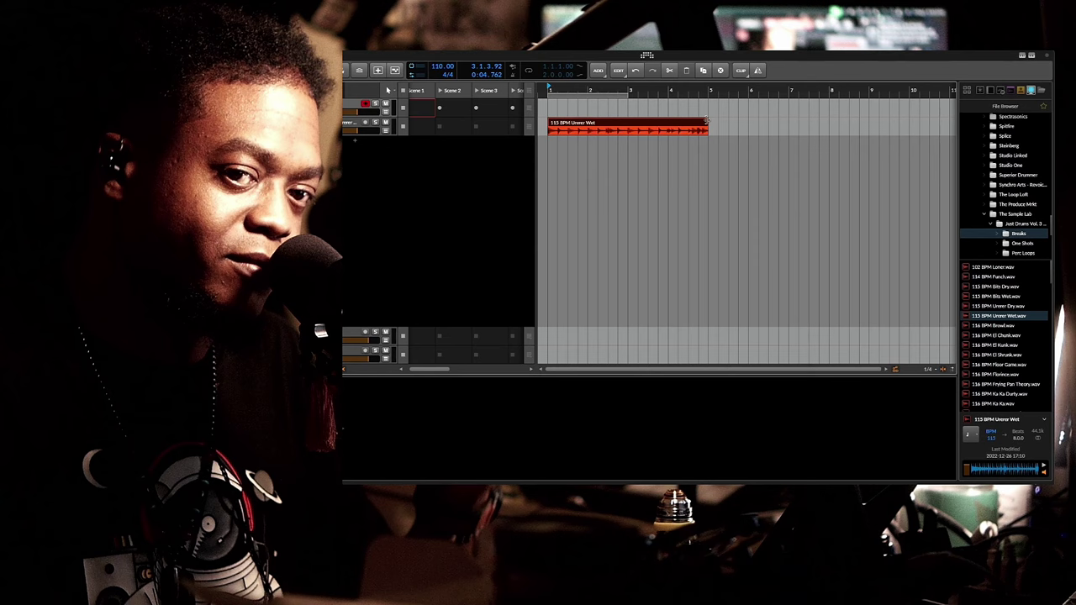
Choose Slice / Fold > Slice to Multisample from the break clip's context menu.
{"action": "right_click", "coordinate": [680, 125]}
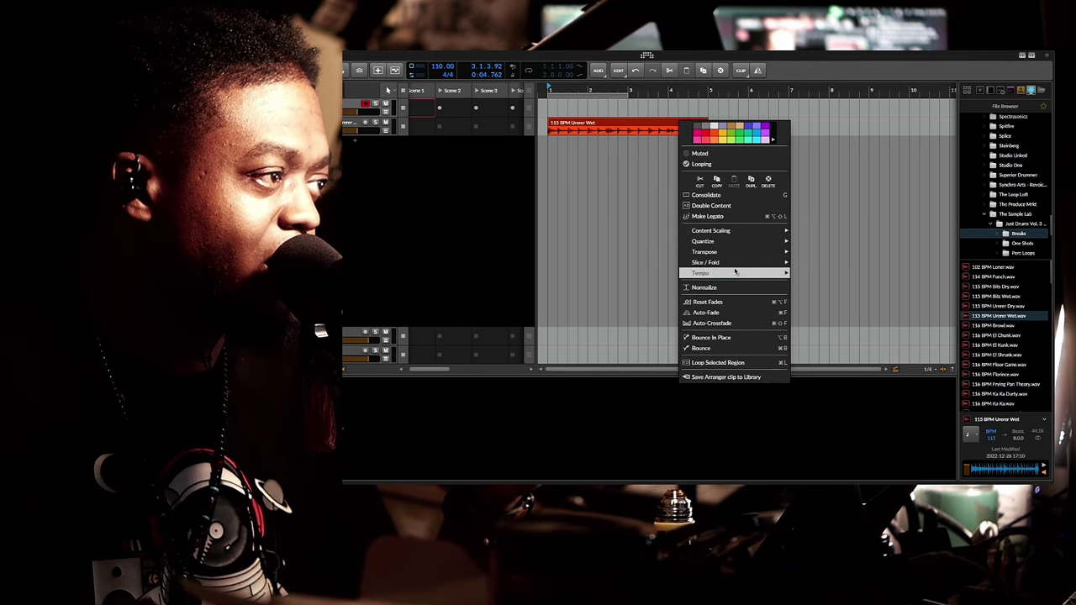
{"action": "mouse_move", "coordinate": [734, 264]}
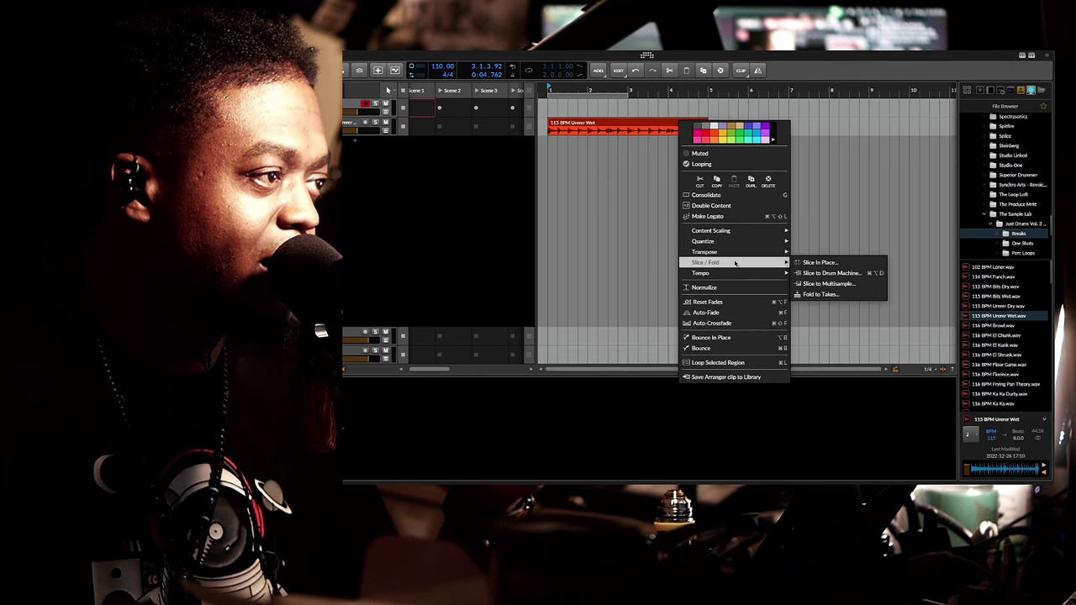
{"action": "left_click", "coordinate": [826, 284]}
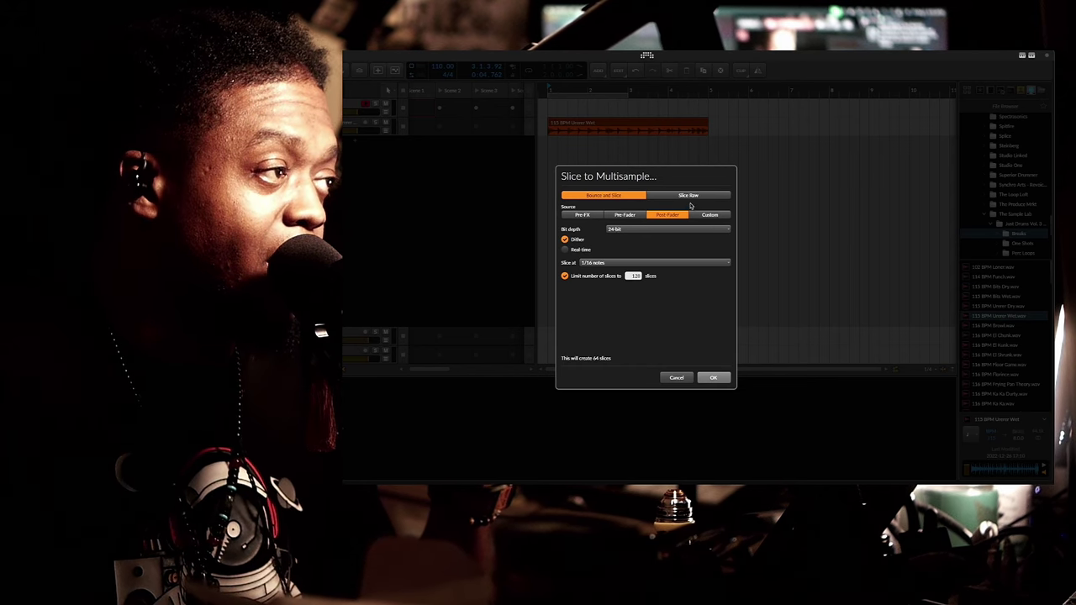
Use Slice Raw at 1/8 notes for 32 slices and confirm the multisample.
{"action": "left_click", "coordinate": [689, 196]}
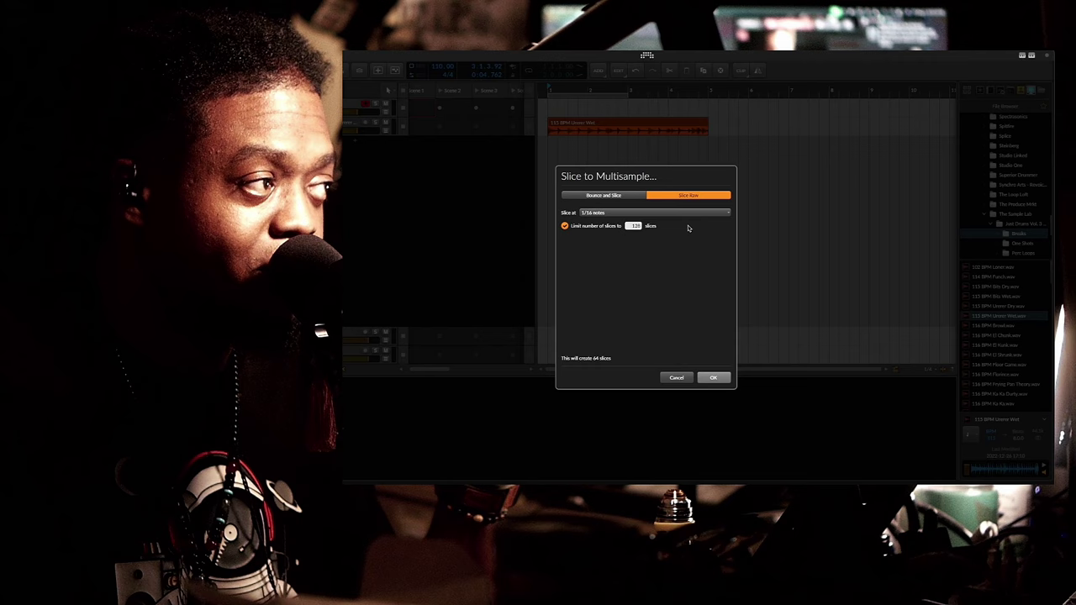
{"action": "left_click", "coordinate": [634, 214]}
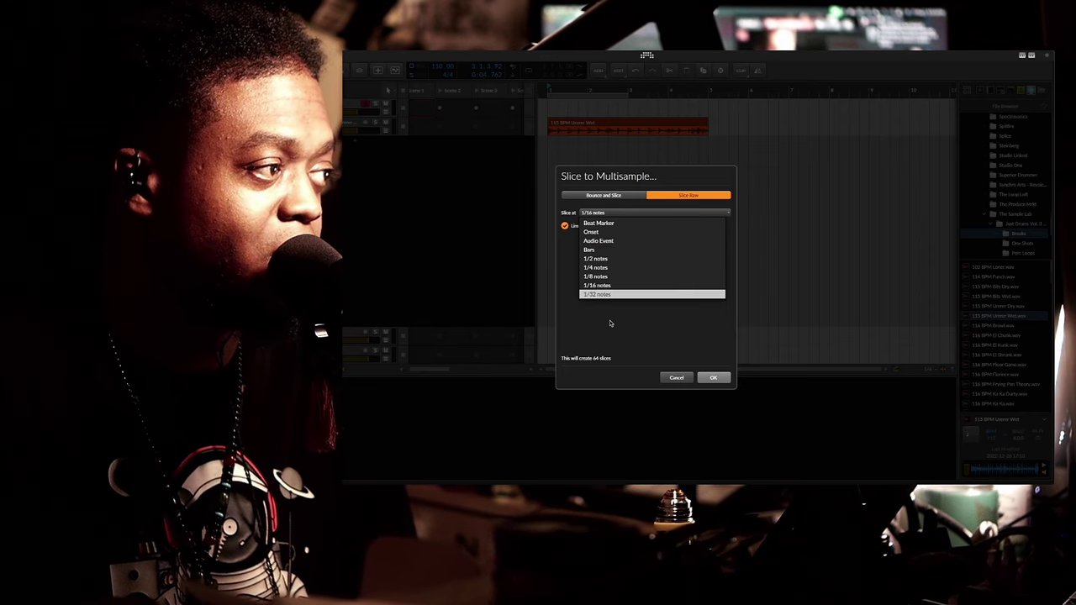
{"action": "left_click", "coordinate": [618, 276]}
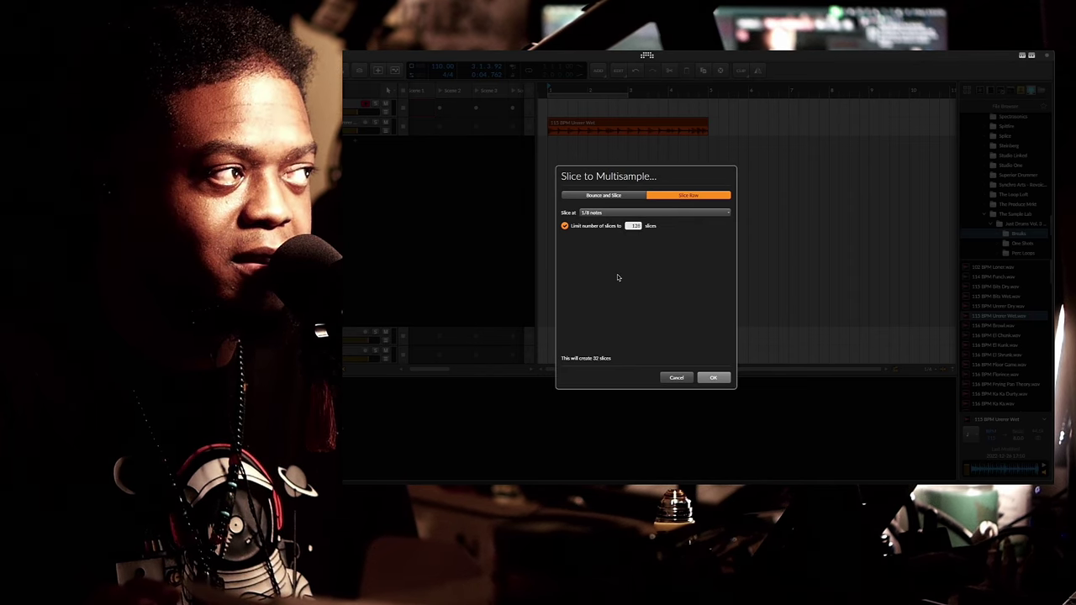
{"action": "key", "text": "Return"}
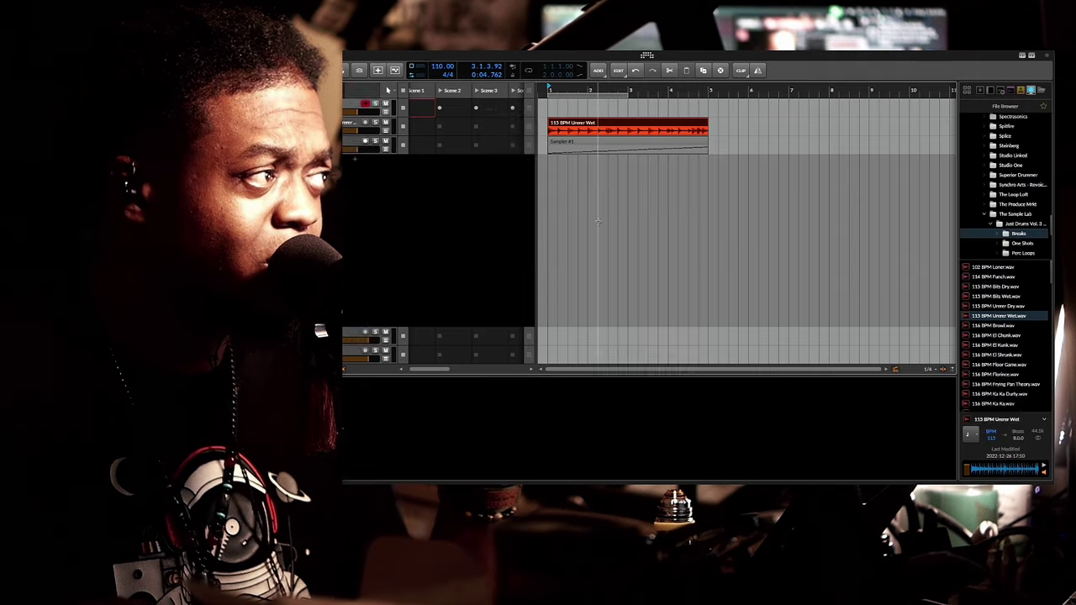
Open the Sampler track's clip in the note editor to inspect the slice notes.
{"action": "left_click", "coordinate": [345, 141]}
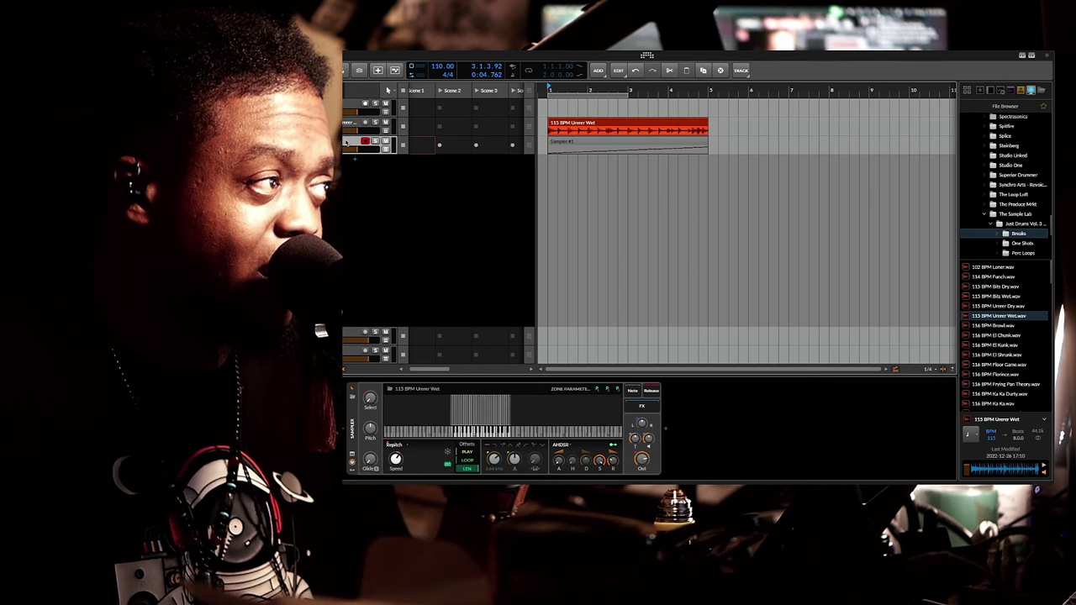
{"action": "double_click", "coordinate": [601, 131]}
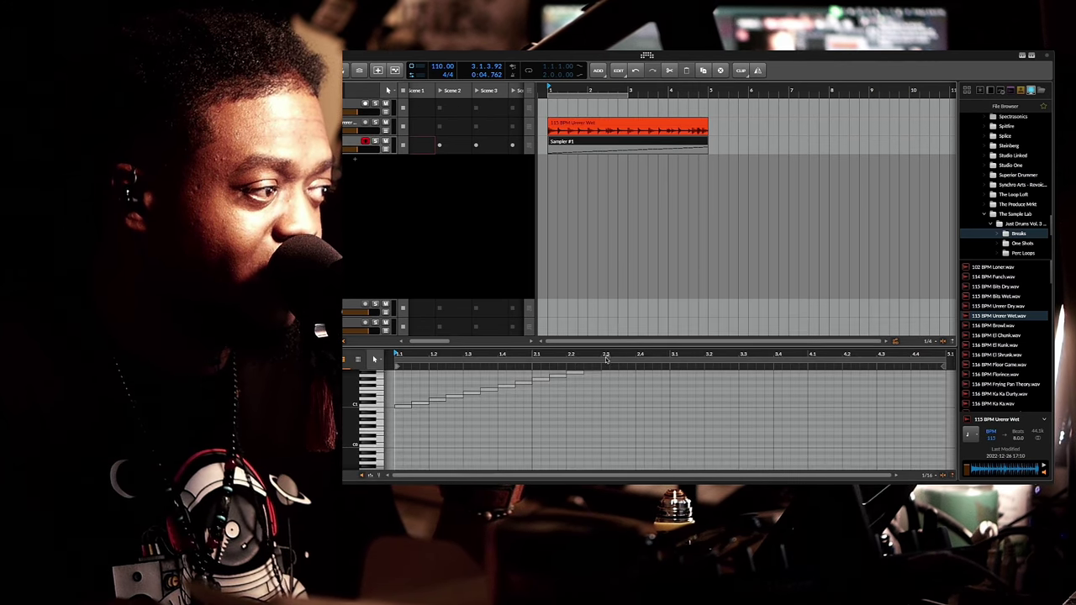
{"action": "scroll", "coordinate": [618, 408], "scroll_direction": "up", "scroll_amount": 3}
{"action": "scroll", "coordinate": [618, 407], "scroll_direction": "down", "scroll_amount": 2}
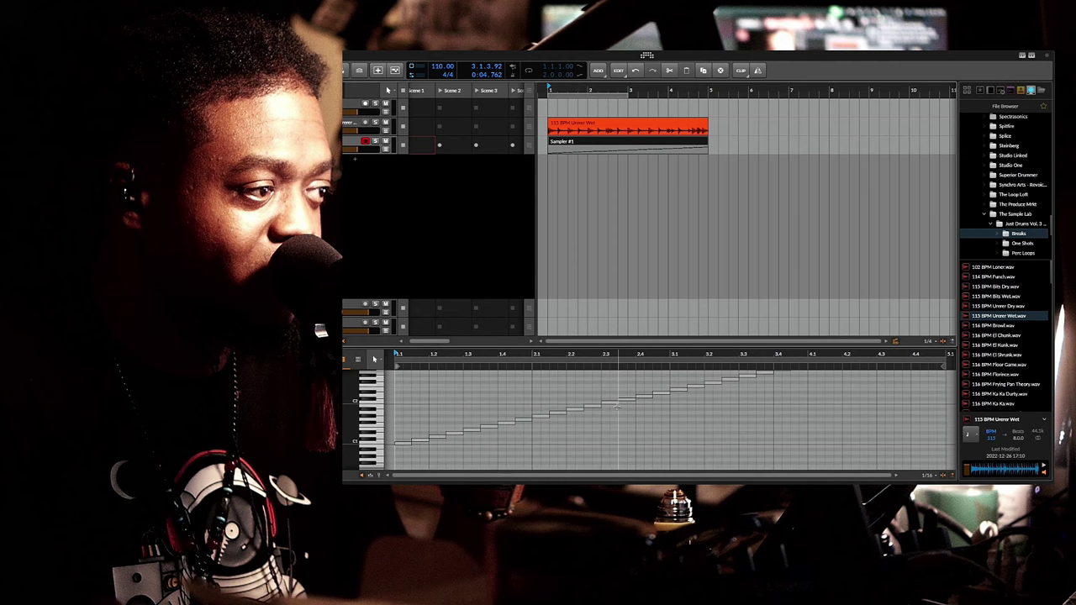
{"action": "scroll", "coordinate": [618, 408], "scroll_direction": "up", "scroll_amount": 10}
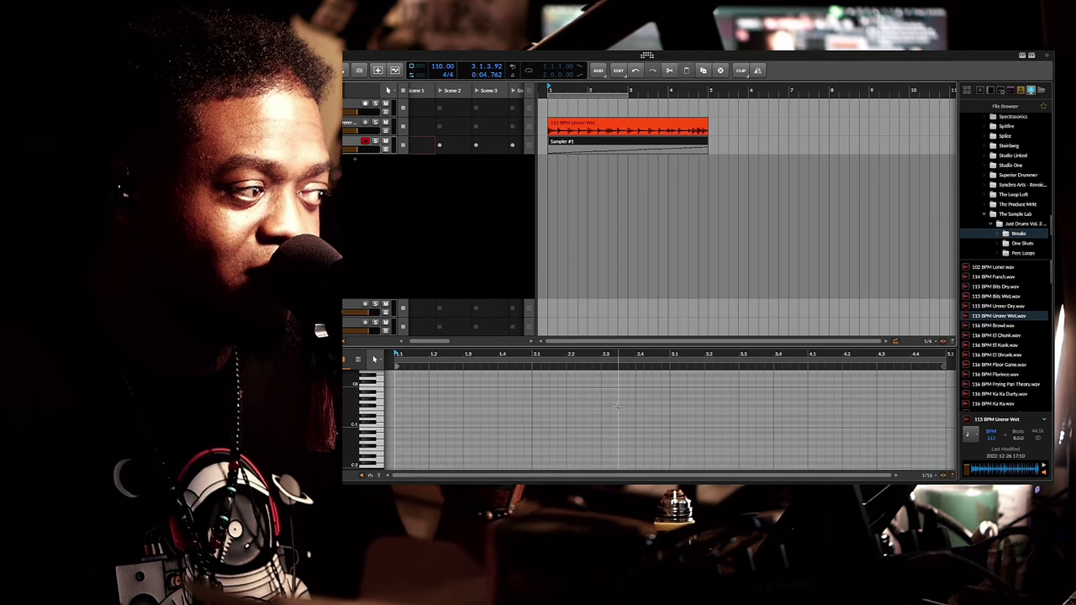
Deselect the clip, reselect the Sampler track and show its device panel.
{"action": "left_click", "coordinate": [648, 141]}
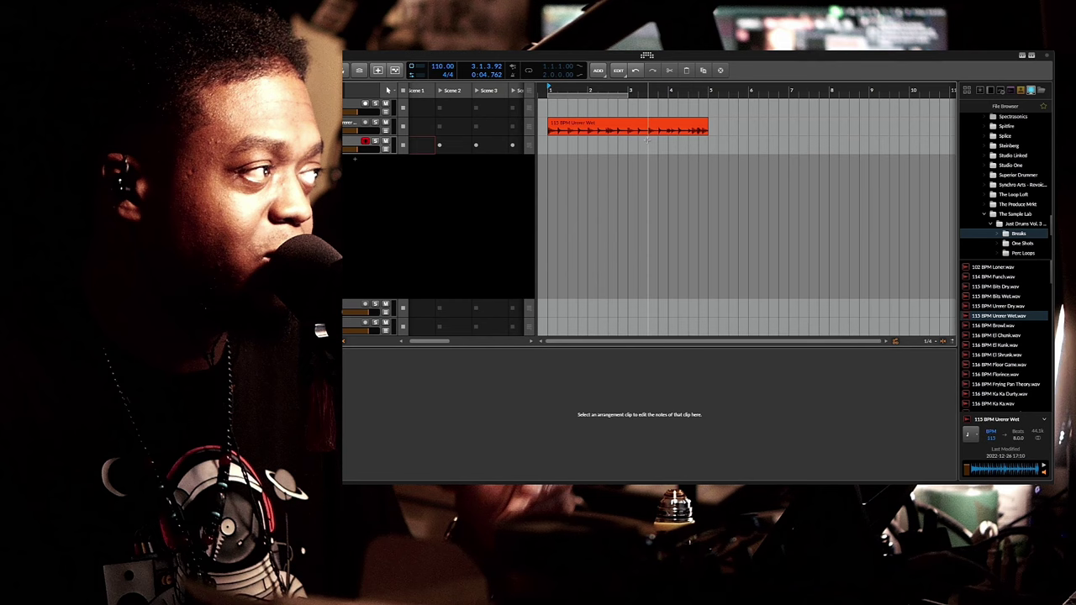
{"action": "left_click", "coordinate": [370, 147]}
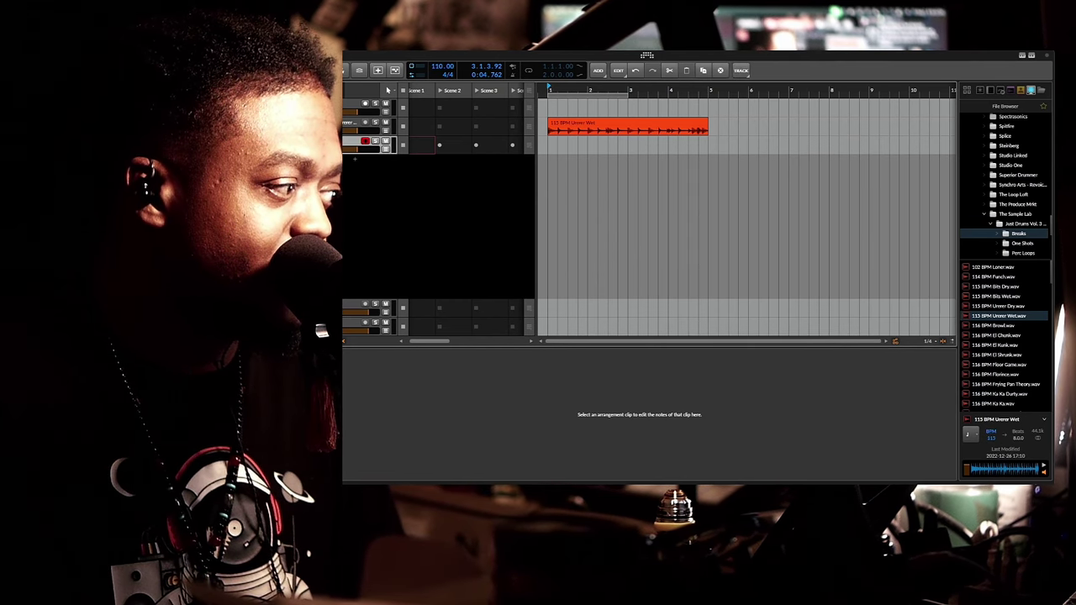
{"action": "key", "text": "d"}
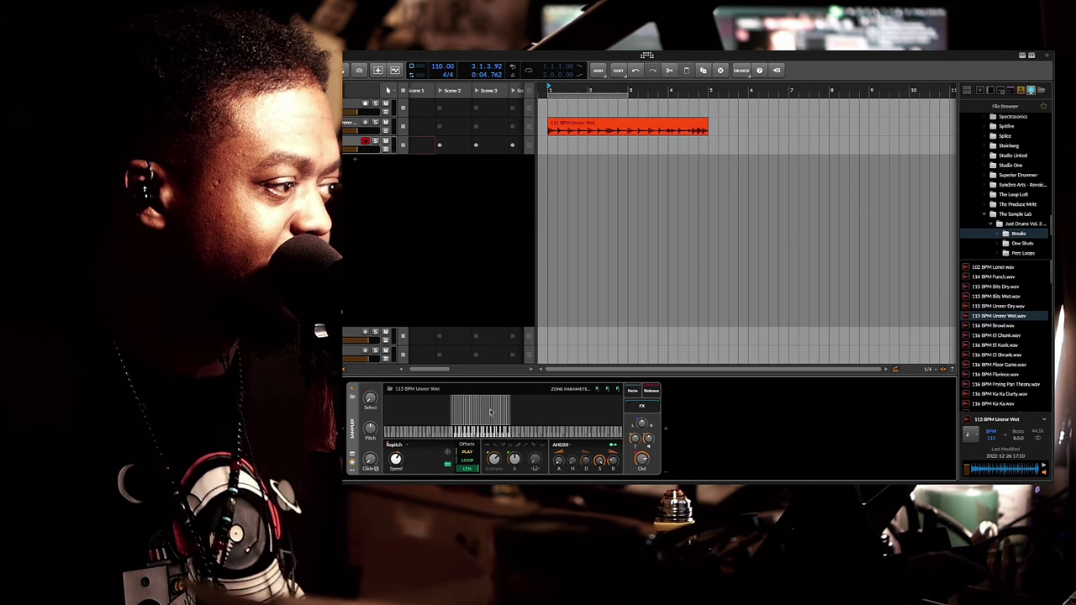
Open the Sampler editor to review the 32 slice zones, then close it.
{"action": "left_click", "coordinate": [474, 415]}
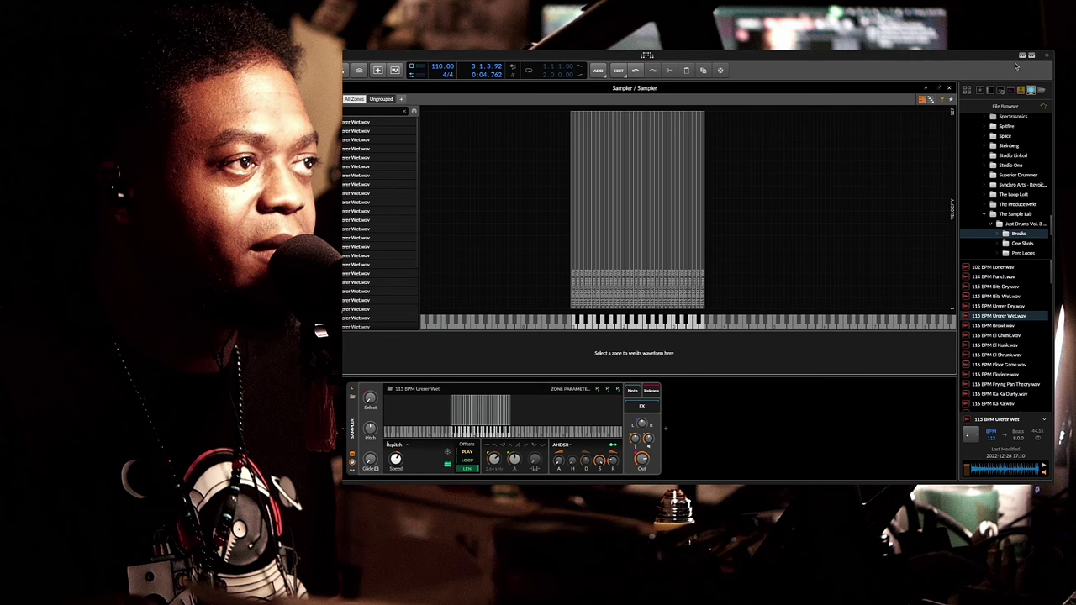
{"action": "left_click", "coordinate": [950, 89]}
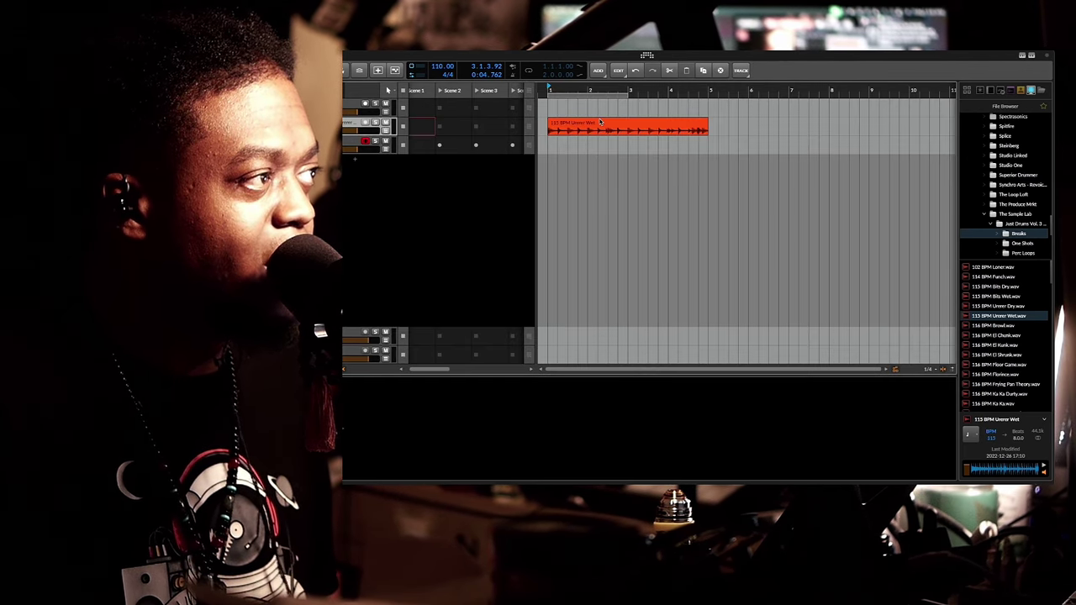
Slice the break clip to a Drum Machine using Slice Raw at 1/8 notes.
{"action": "right_click", "coordinate": [600, 125]}
{"action": "mouse_move", "coordinate": [672, 260]}
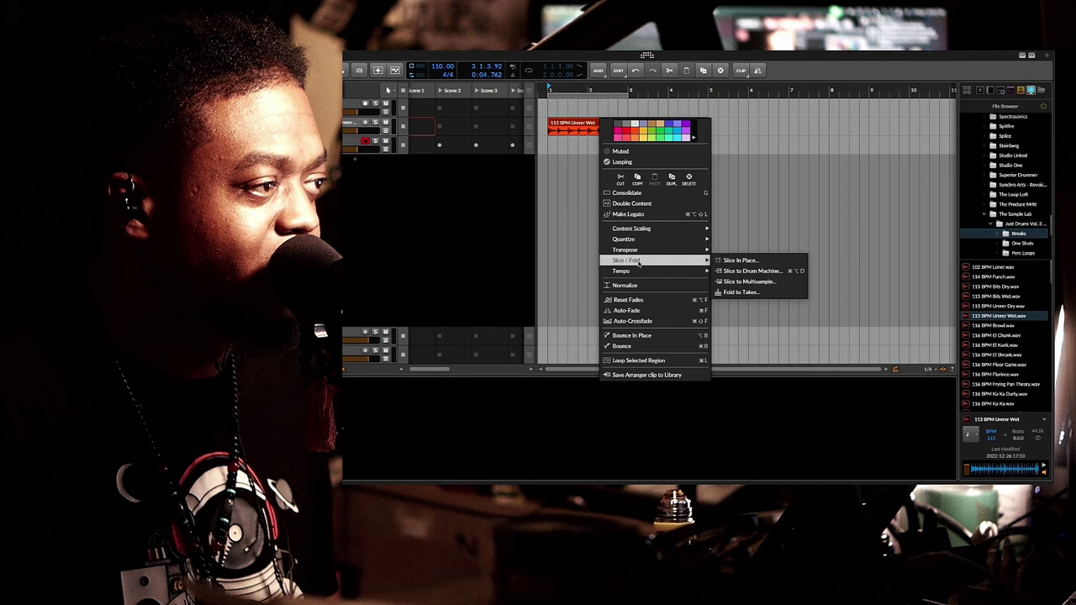
{"action": "left_click", "coordinate": [753, 271]}
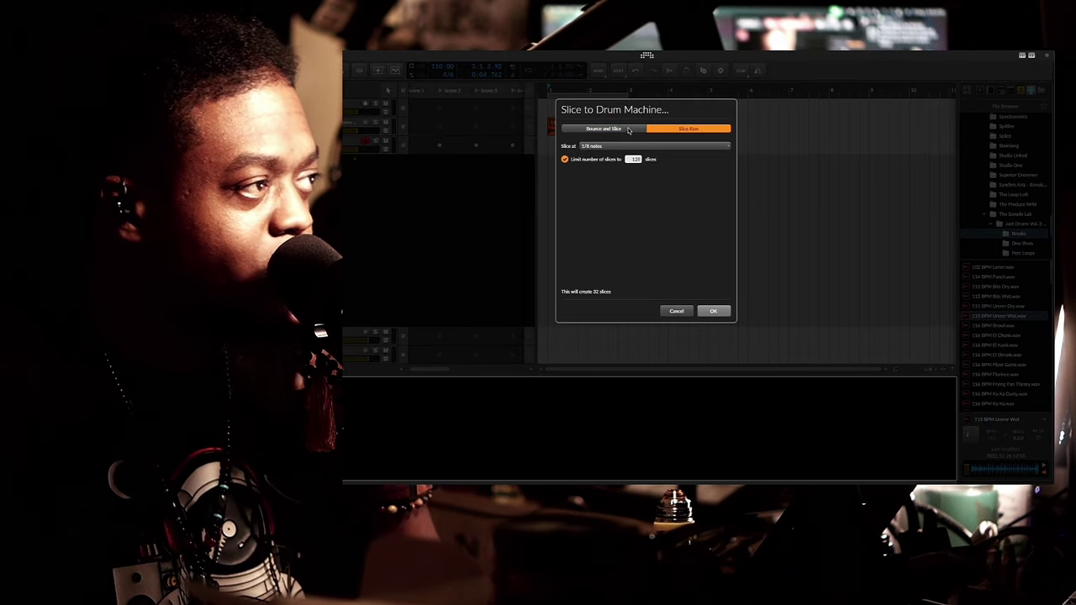
{"action": "left_click", "coordinate": [628, 130]}
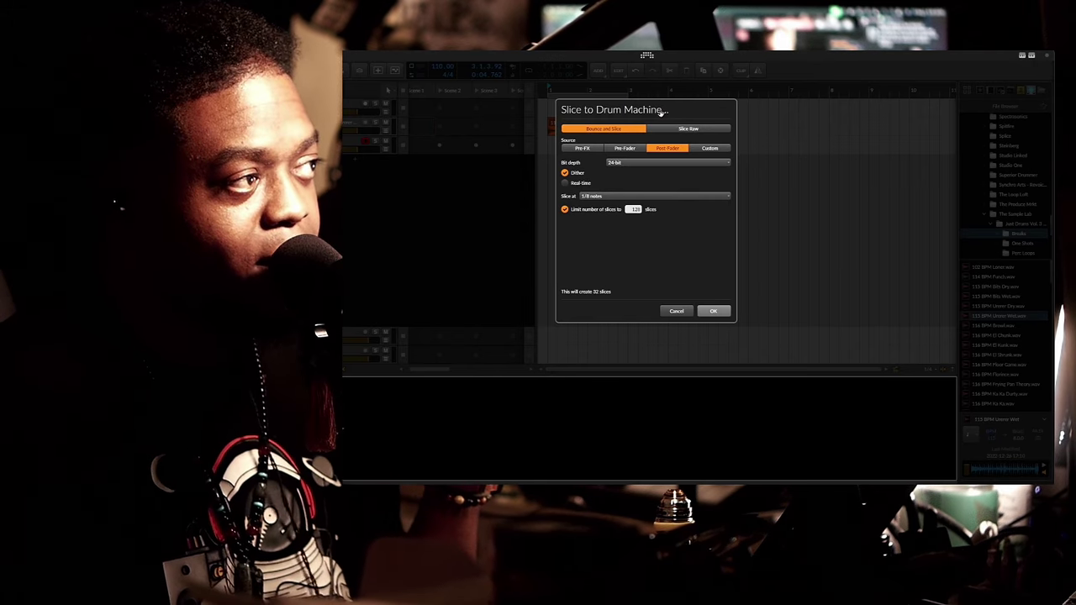
{"action": "left_click", "coordinate": [666, 129]}
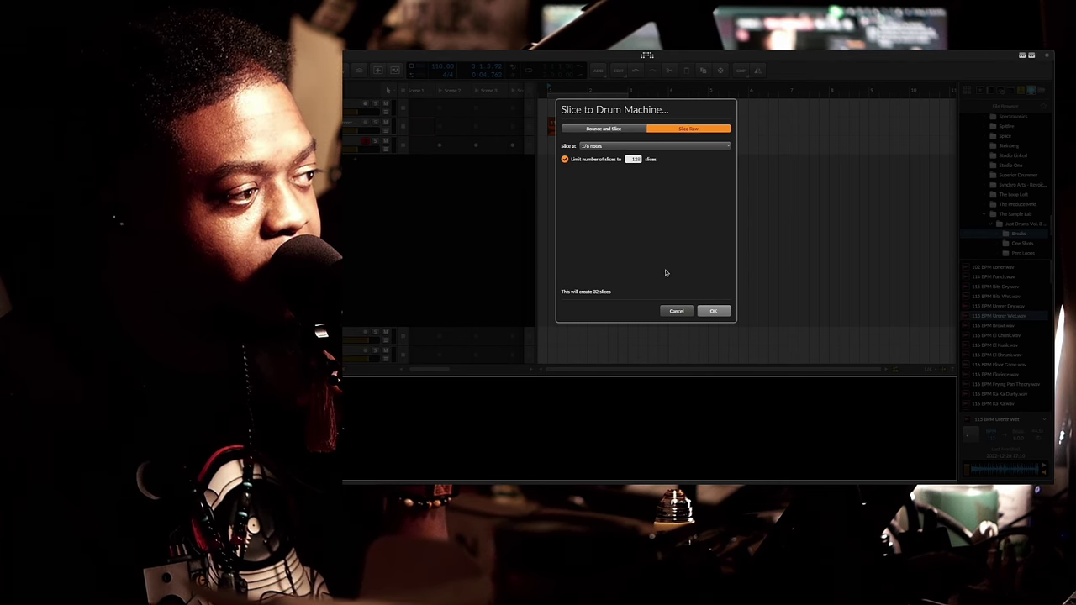
{"action": "left_click", "coordinate": [722, 313]}
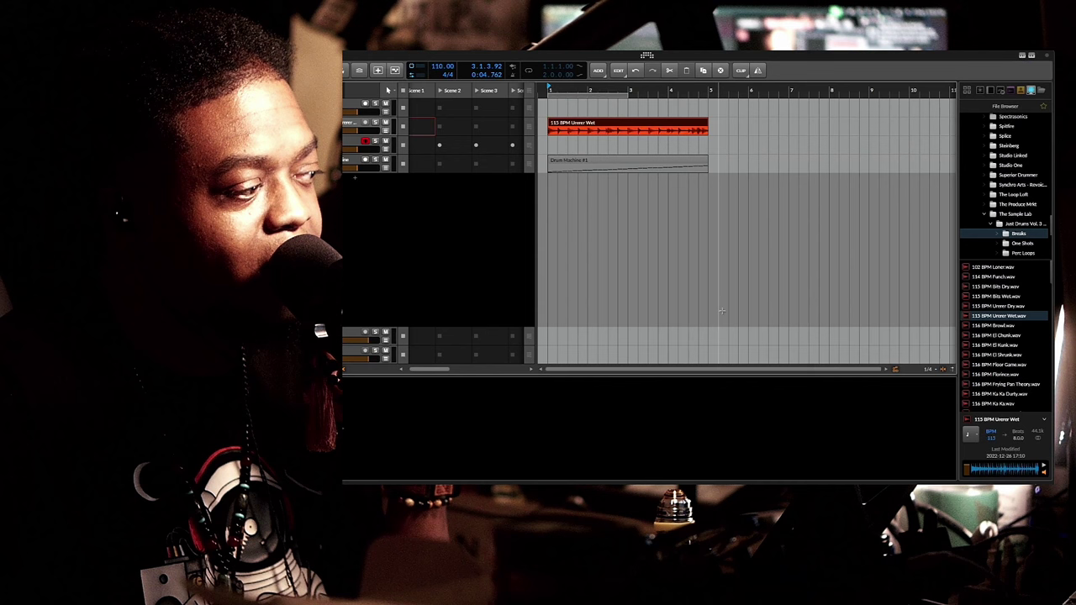
Show the Drum Machine track's devices and expand one sliced pad's Sampler.
{"action": "left_click", "coordinate": [345, 124]}
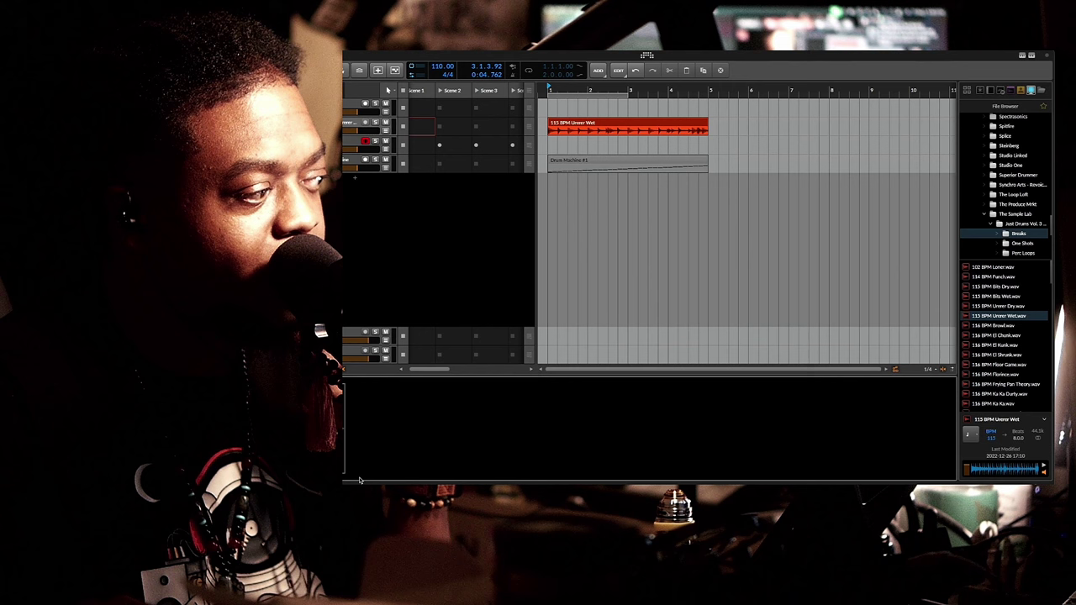
{"action": "left_click", "coordinate": [345, 162]}
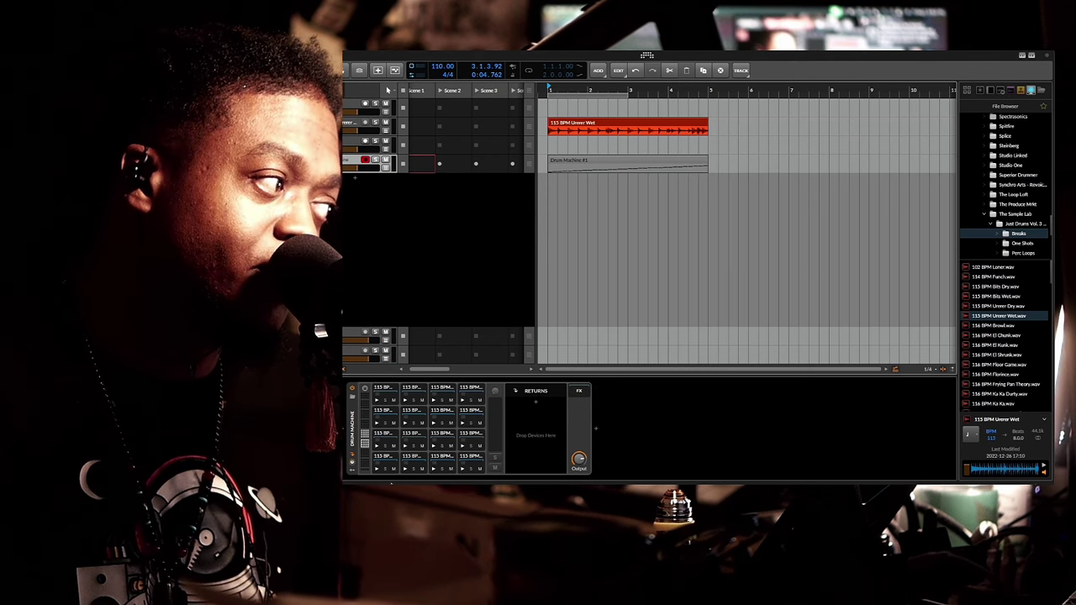
{"action": "left_click", "coordinate": [388, 458]}
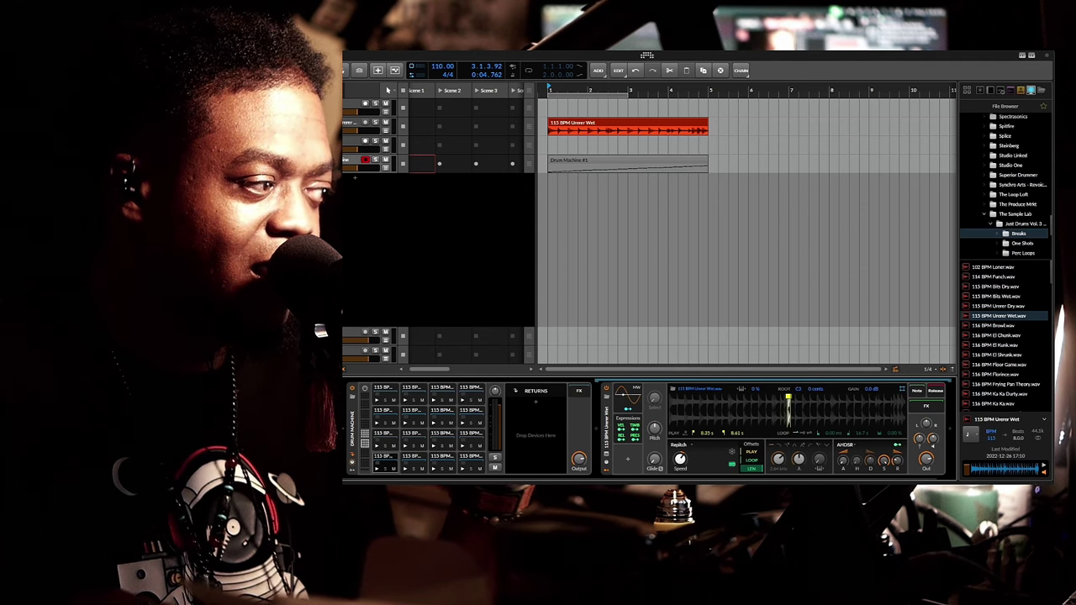
Select eight Drum Machine pads in turn to check each break slice's start and end.
{"action": "left_click", "coordinate": [412, 457]}
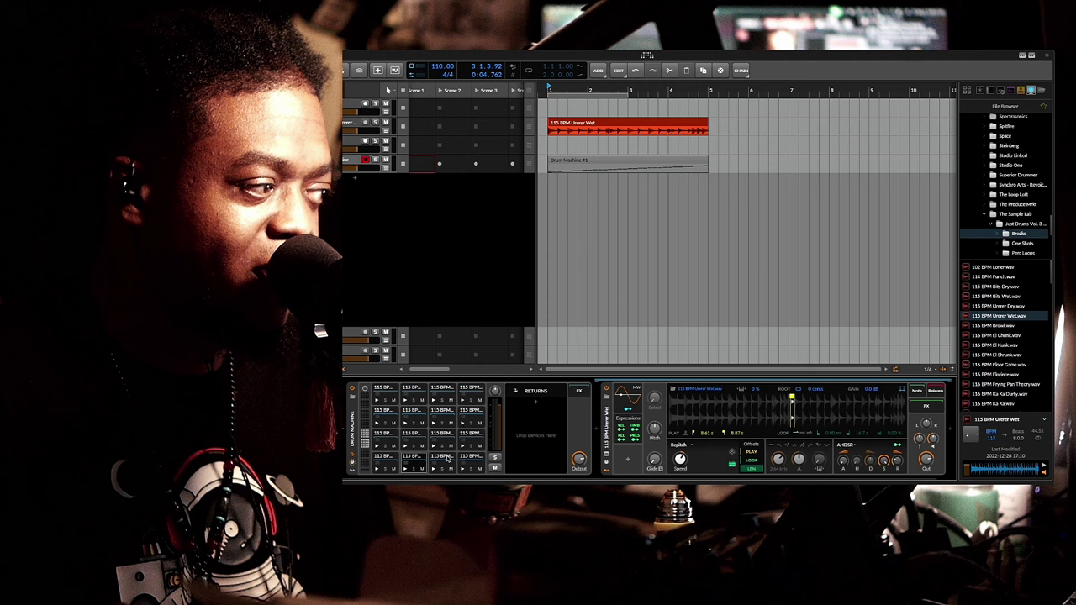
{"action": "left_click", "coordinate": [479, 456]}
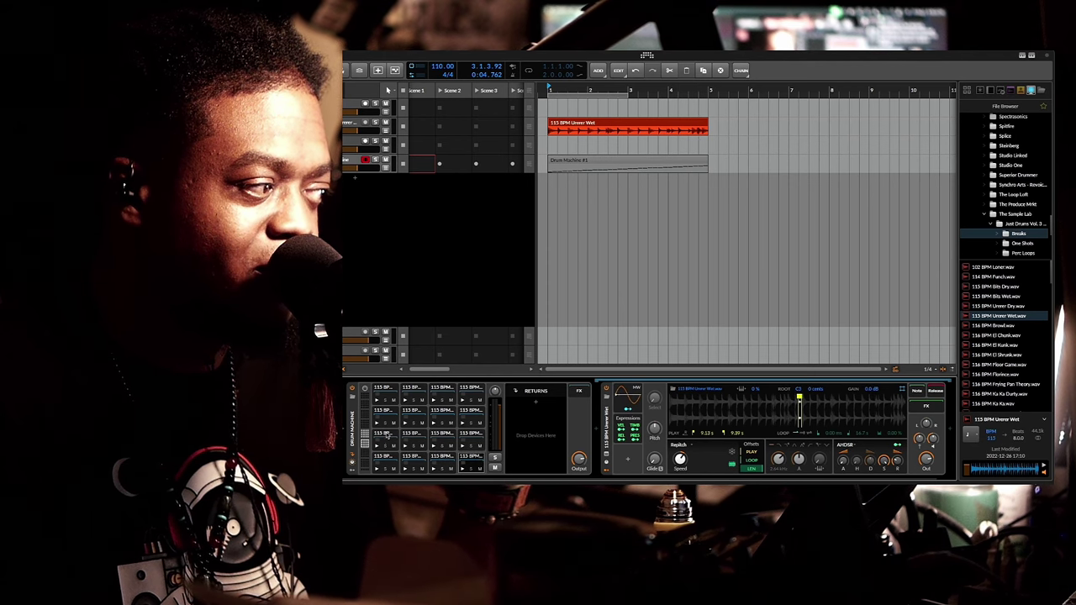
{"action": "left_click", "coordinate": [416, 435]}
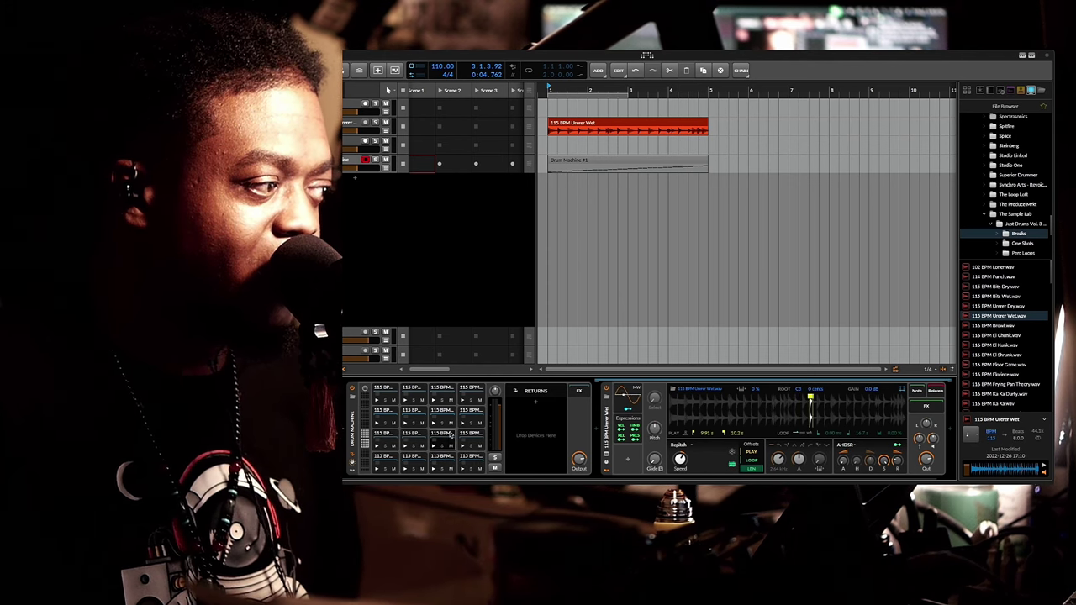
{"action": "left_click", "coordinate": [469, 435]}
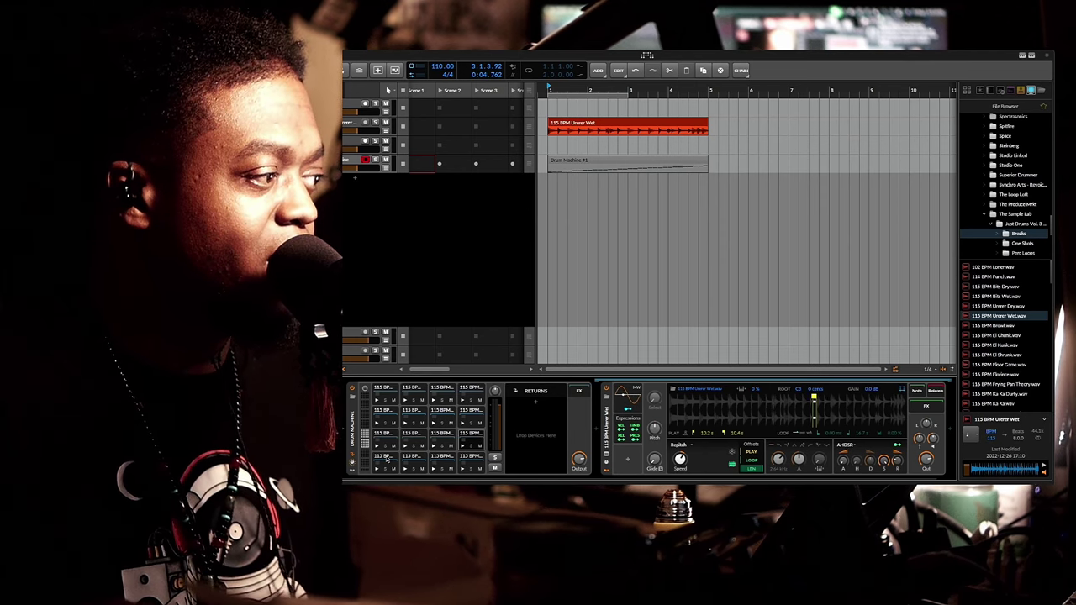
{"action": "left_click", "coordinate": [386, 412]}
{"action": "left_click", "coordinate": [419, 412]}
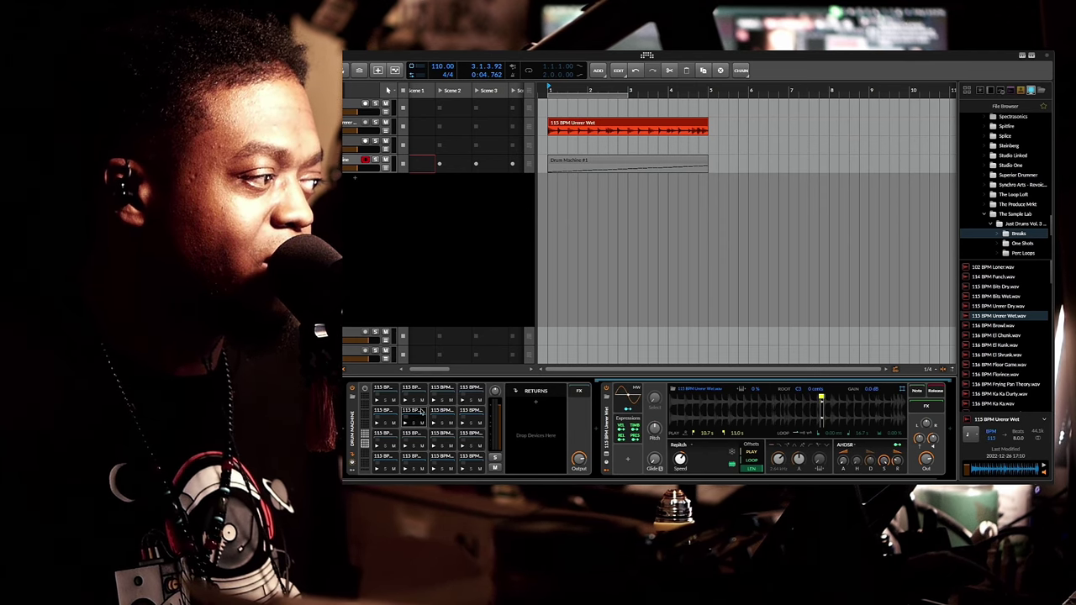
{"action": "left_click", "coordinate": [455, 411]}
{"action": "left_click", "coordinate": [481, 410]}
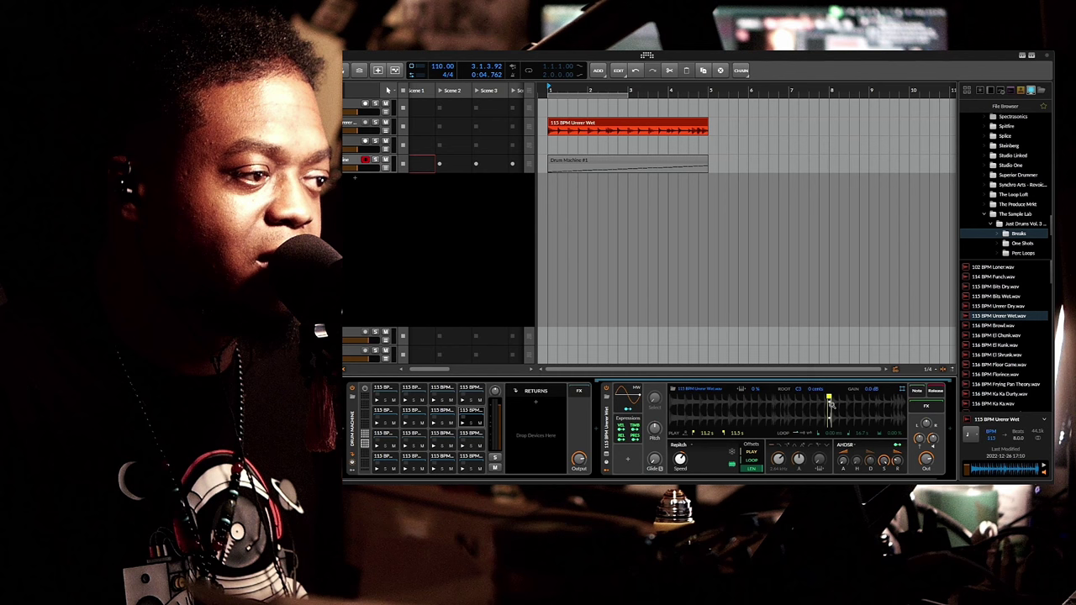
Widen one pad's slice markers, enable Follow played notes, and collapse that Sampler.
{"action": "left_click_drag", "start_coordinate": [828, 400], "coordinate": [831, 400]}
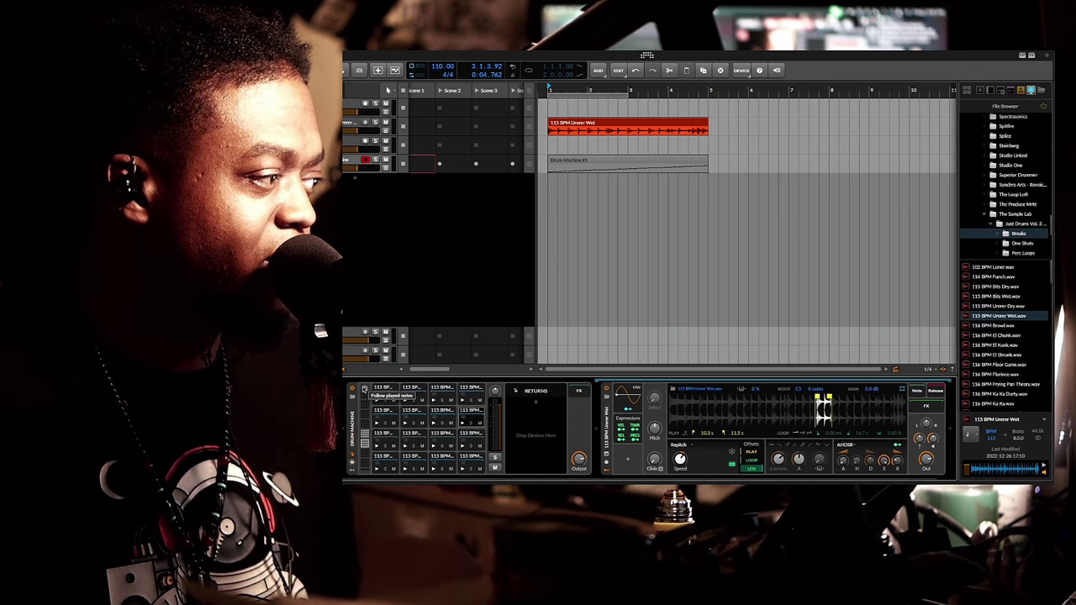
{"action": "left_click", "coordinate": [364, 388]}
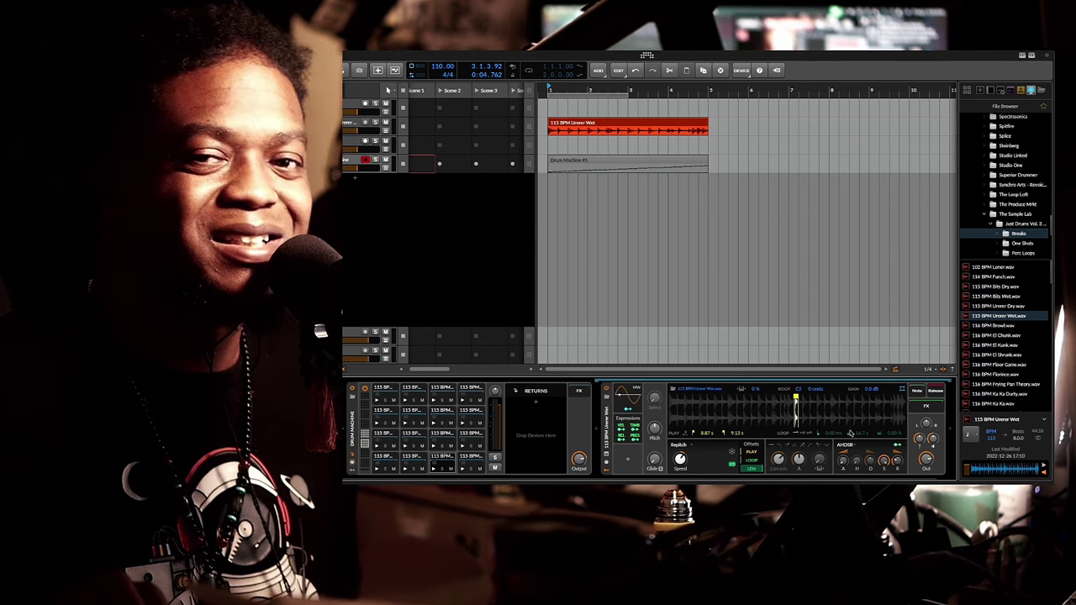
{"action": "left_click", "coordinate": [607, 416]}
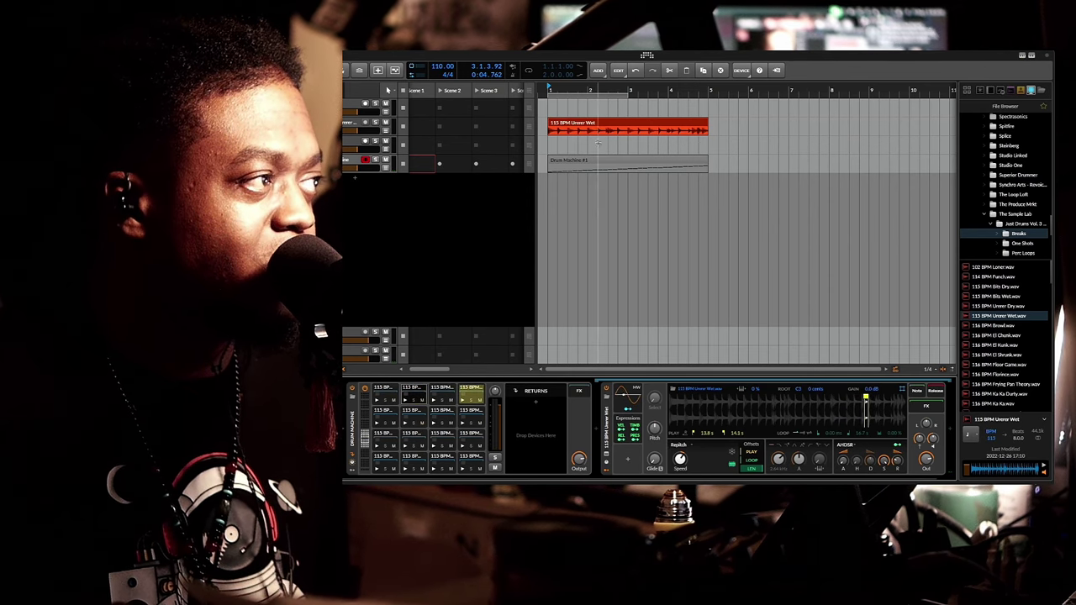
Slice the 115 BPM break at 1/4 notes into a new 16-pad Drum Machine track.
{"action": "right_click", "coordinate": [605, 123]}
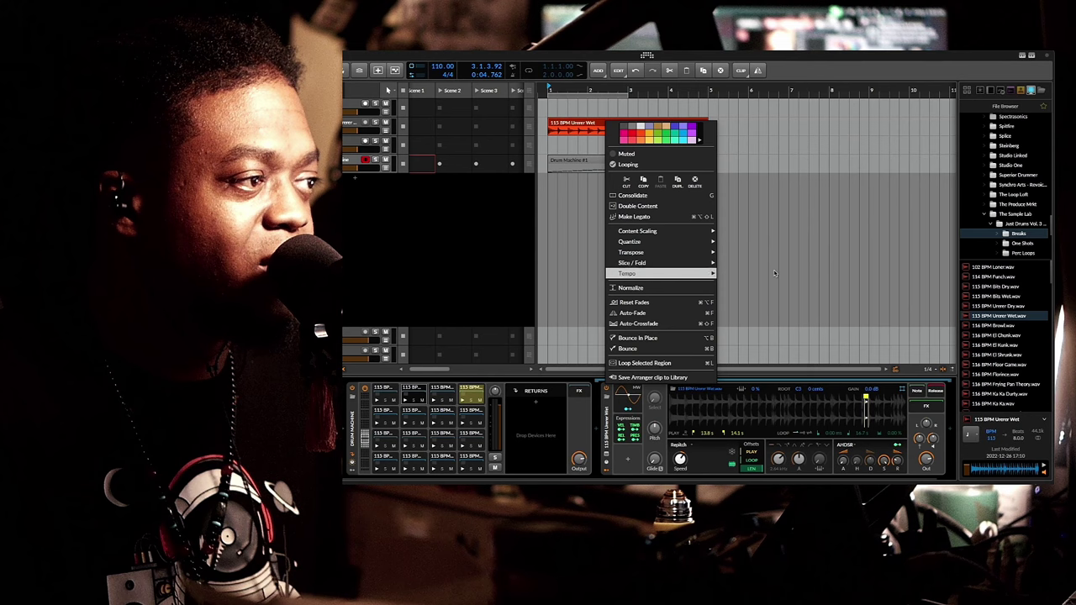
{"action": "mouse_move", "coordinate": [677, 263]}
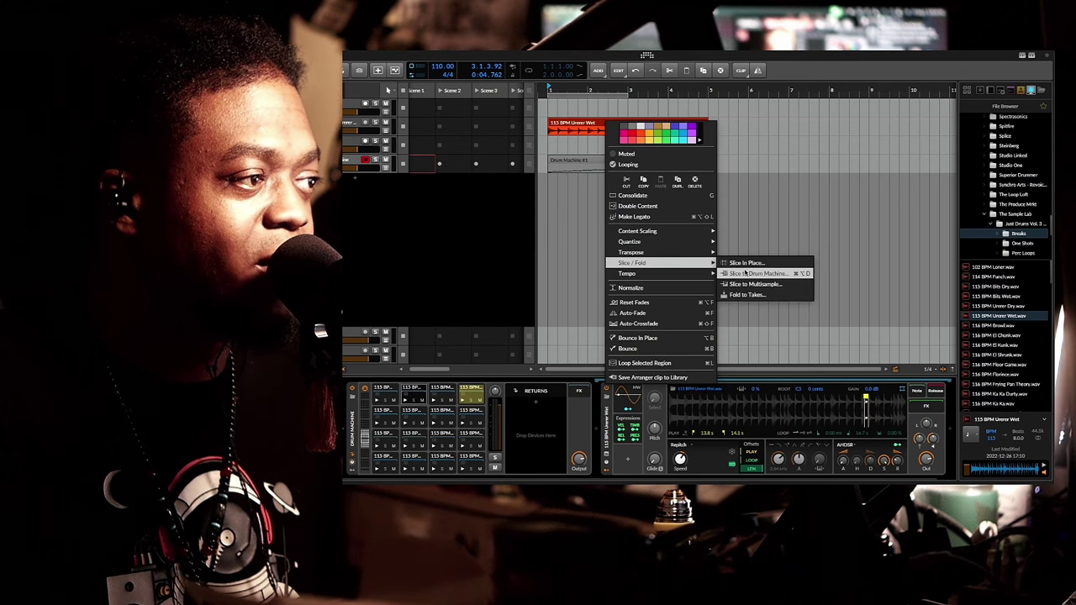
{"action": "left_click", "coordinate": [768, 275]}
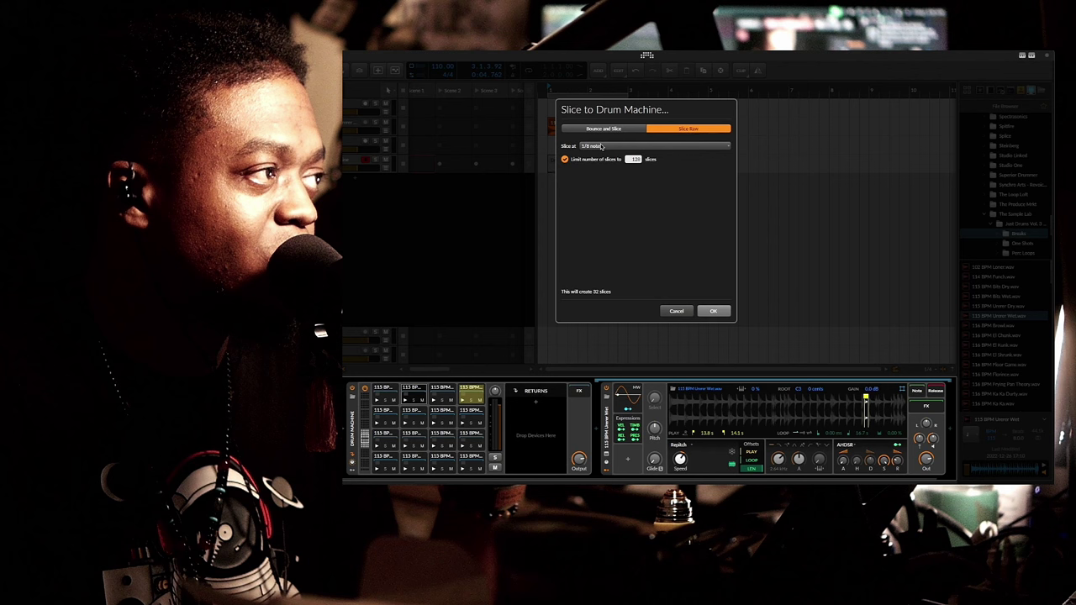
{"action": "left_click", "coordinate": [605, 147]}
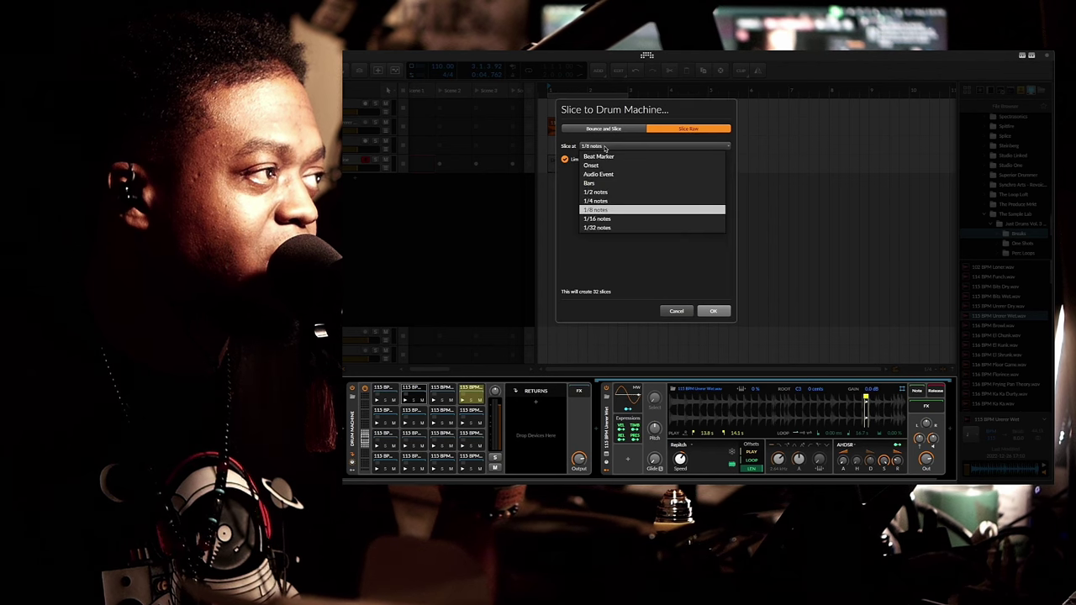
{"action": "left_click", "coordinate": [613, 203]}
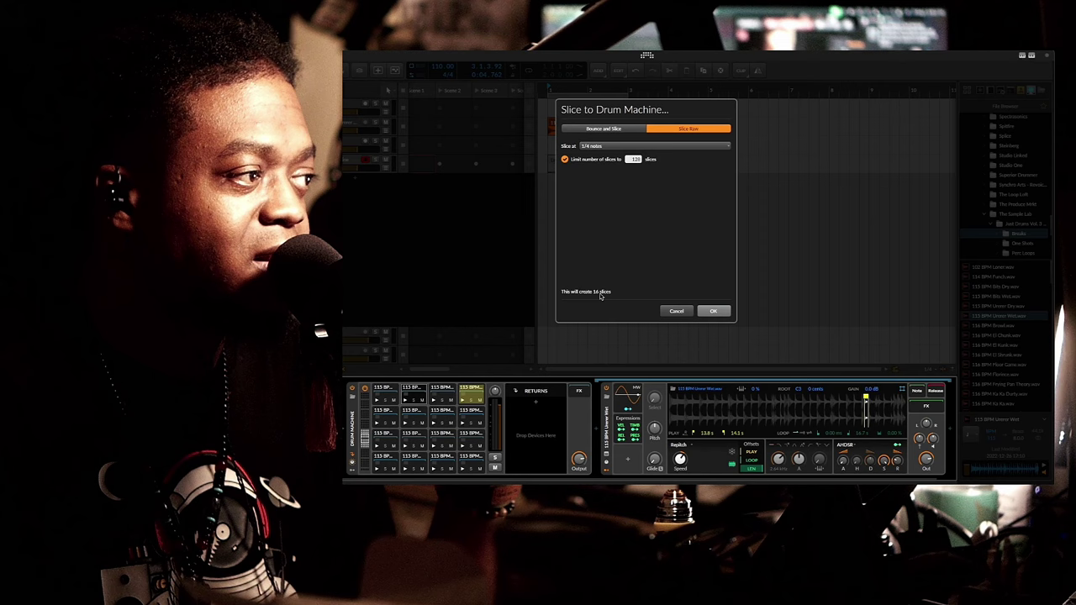
{"action": "left_click", "coordinate": [714, 312]}
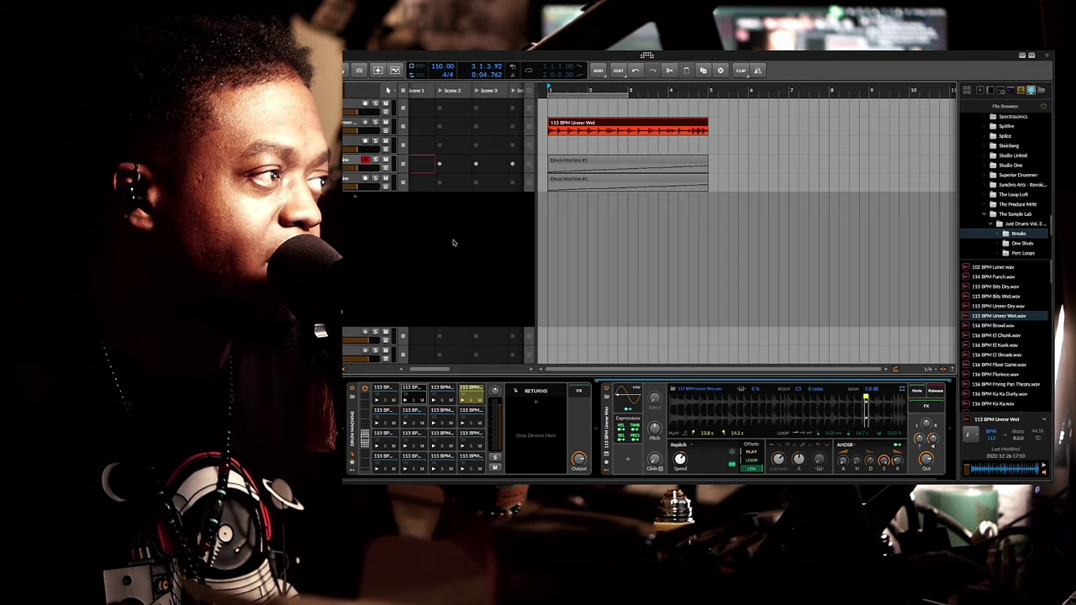
{"action": "key", "text": "Down"}
{"action": "key", "text": "space"}
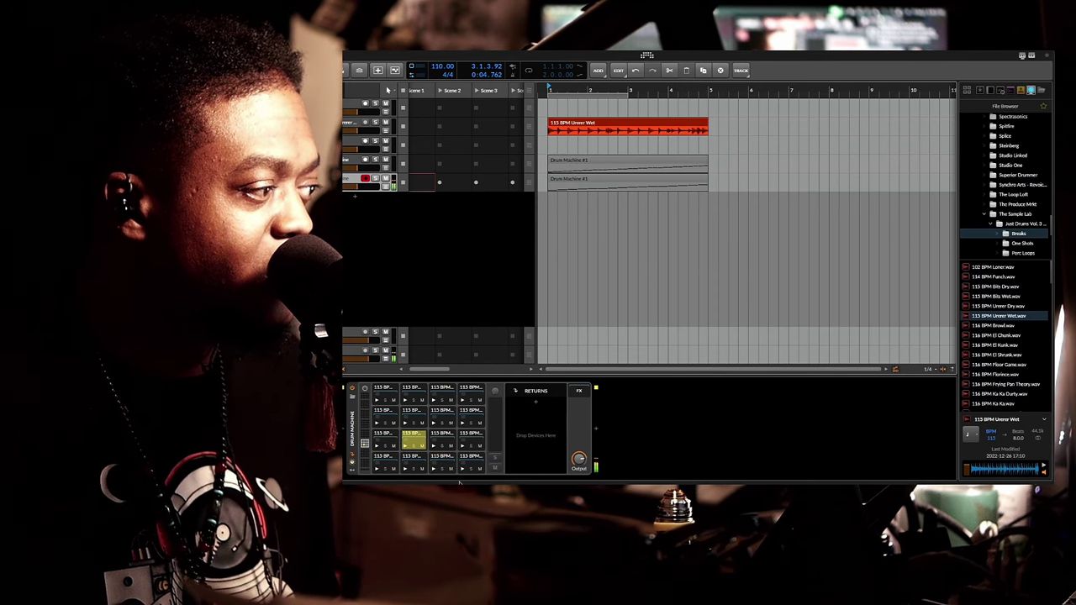
{"action": "left_click", "coordinate": [411, 456]}
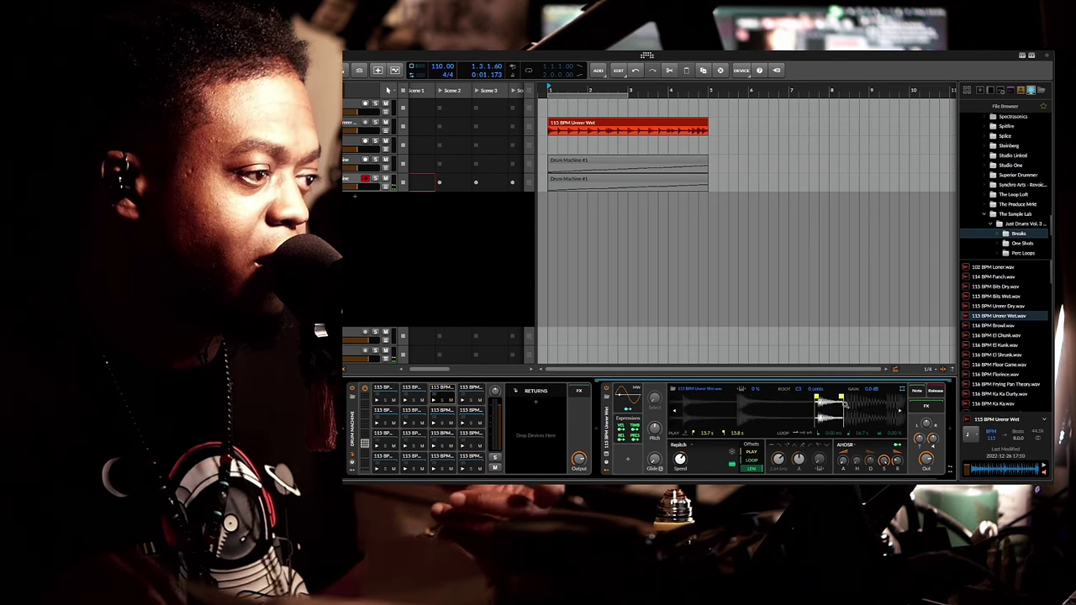
{"action": "key", "text": "space"}
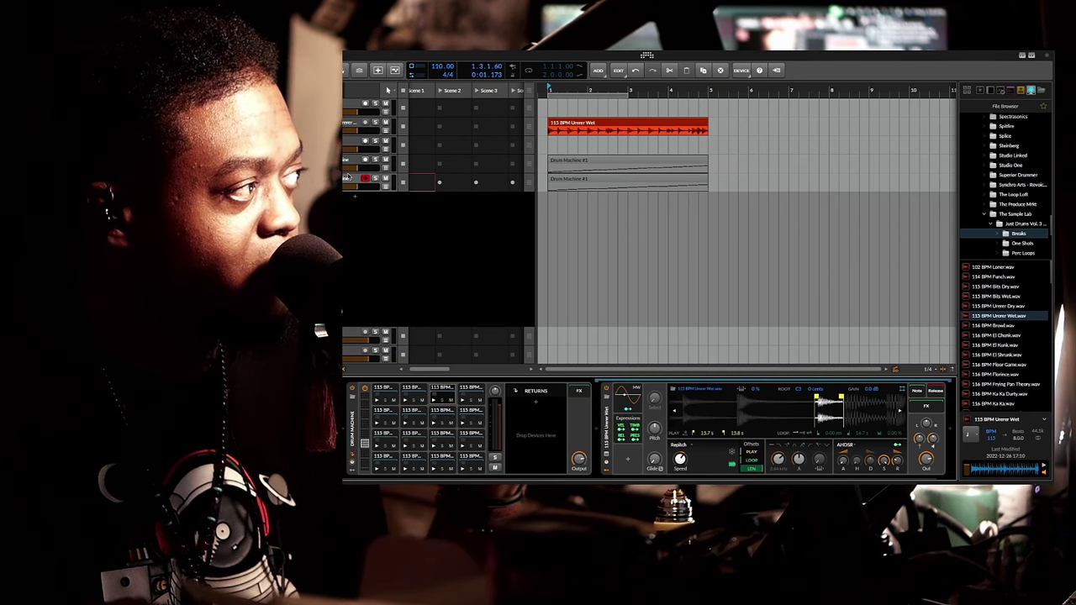
{"action": "left_click", "coordinate": [345, 160]}
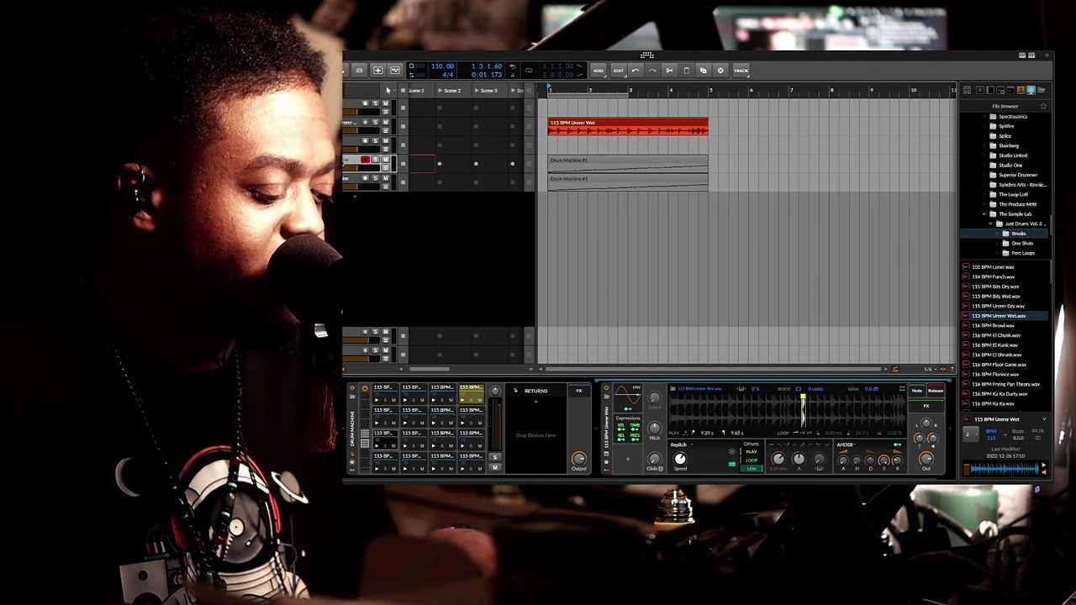
Delete the empty leftover track and the original audio track holding the break.
{"action": "key", "text": "alt+2"}
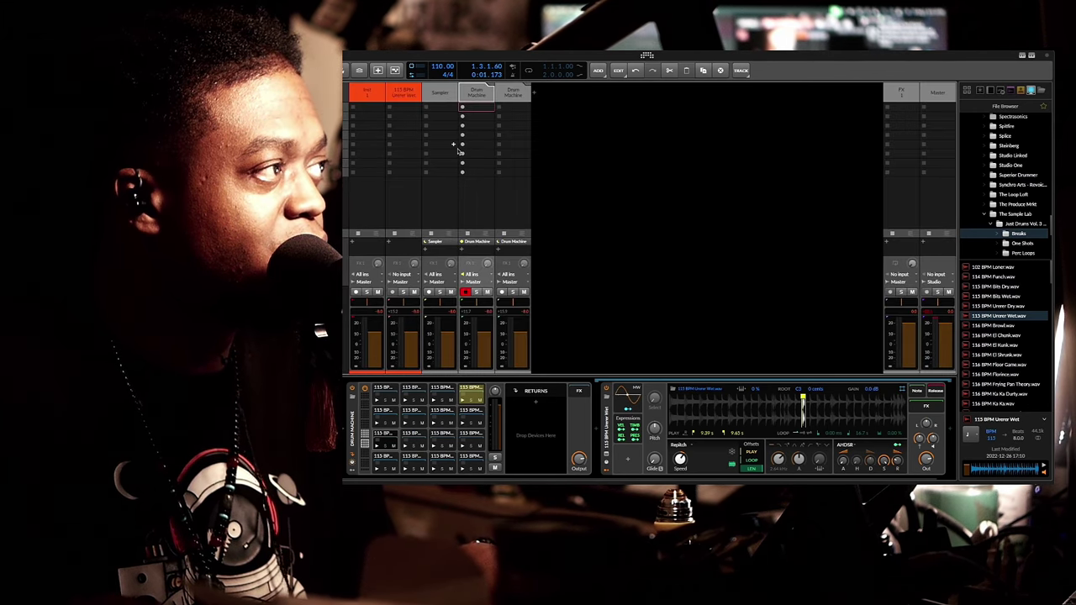
{"action": "key", "text": "alt+1"}
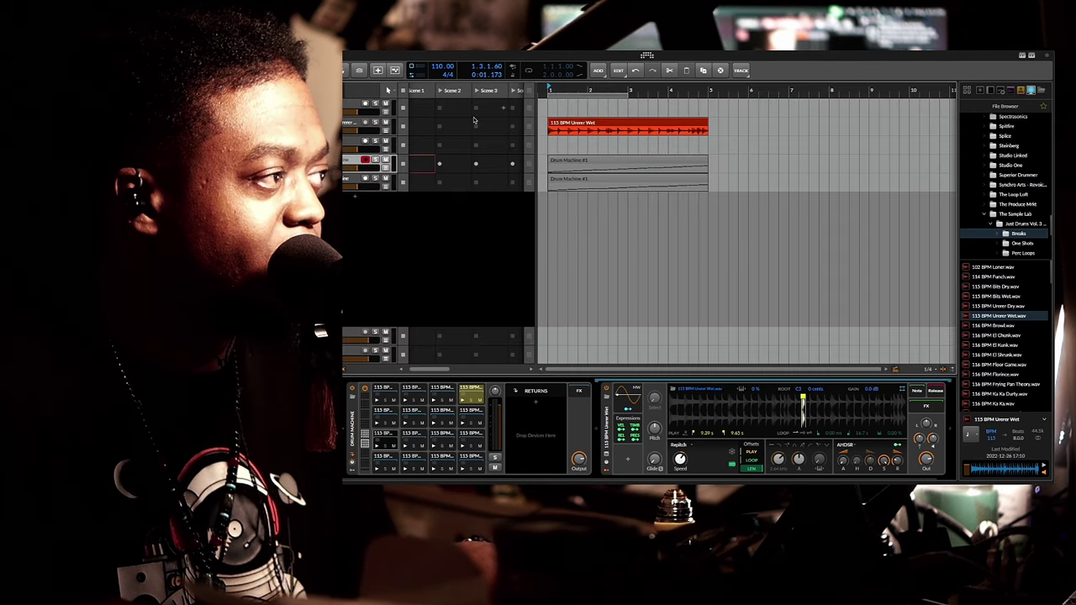
{"action": "left_click", "coordinate": [345, 141]}
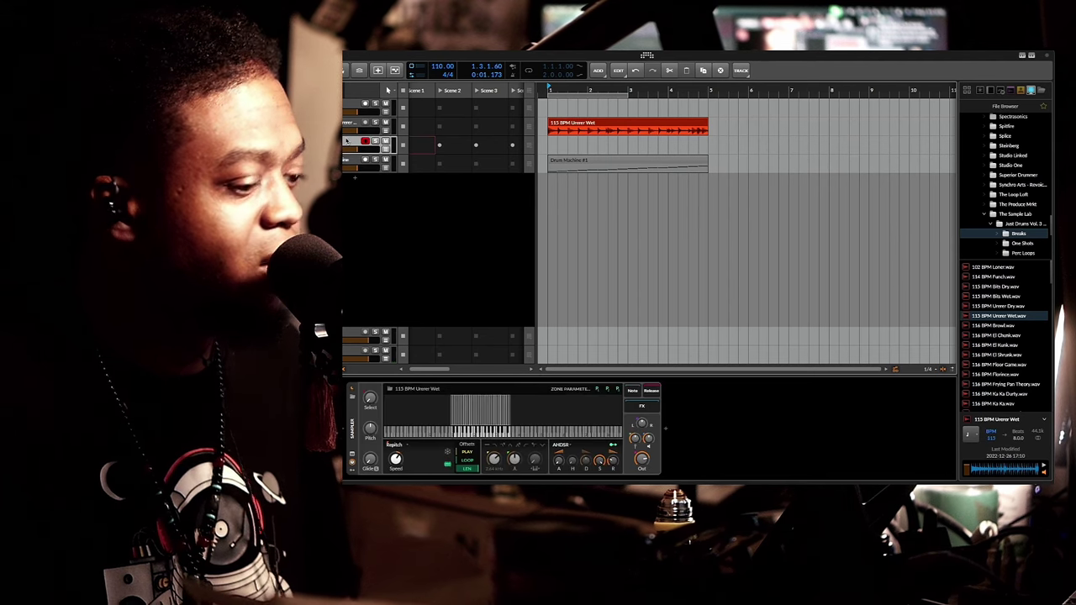
{"action": "key", "text": "Delete"}
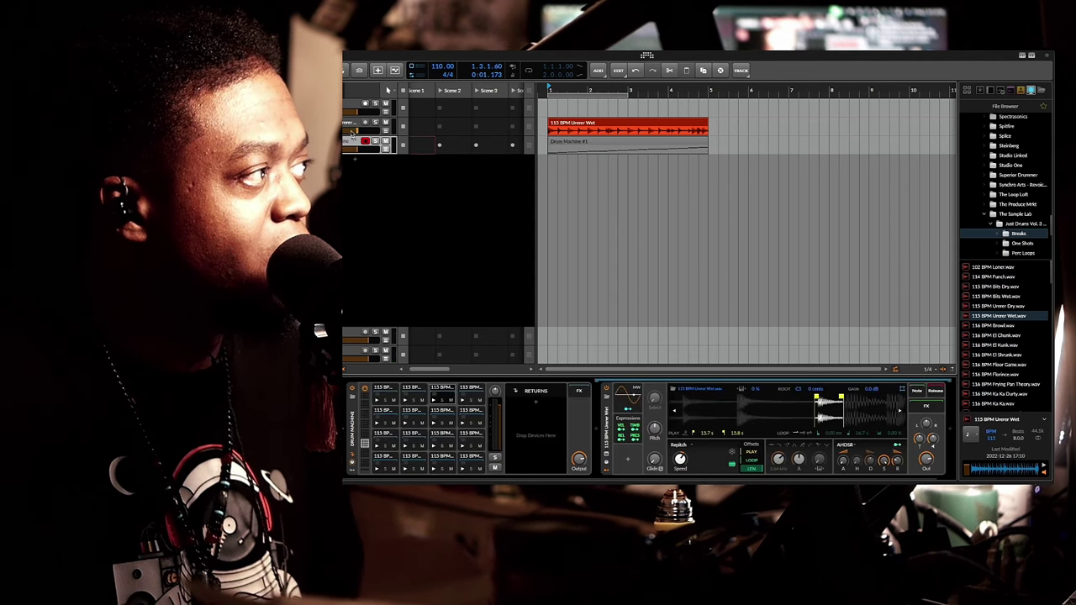
{"action": "left_click", "coordinate": [352, 124]}
{"action": "key", "text": "Delete"}
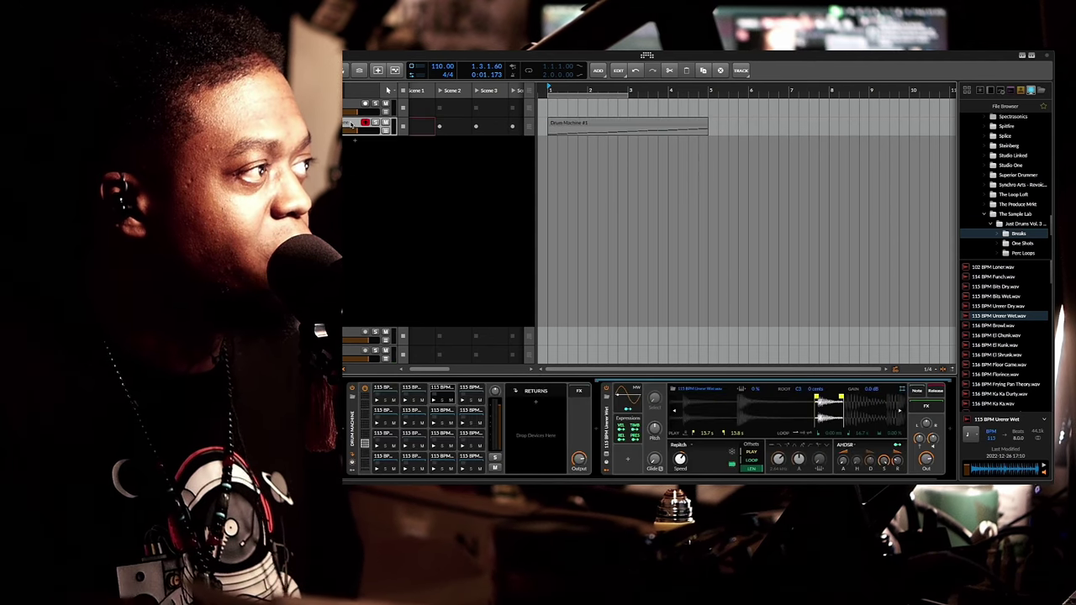
Delete the Drum Machine #1 clip and select the remaining Drum Machine track.
{"action": "left_click", "coordinate": [593, 124]}
{"action": "key", "text": "Delete"}
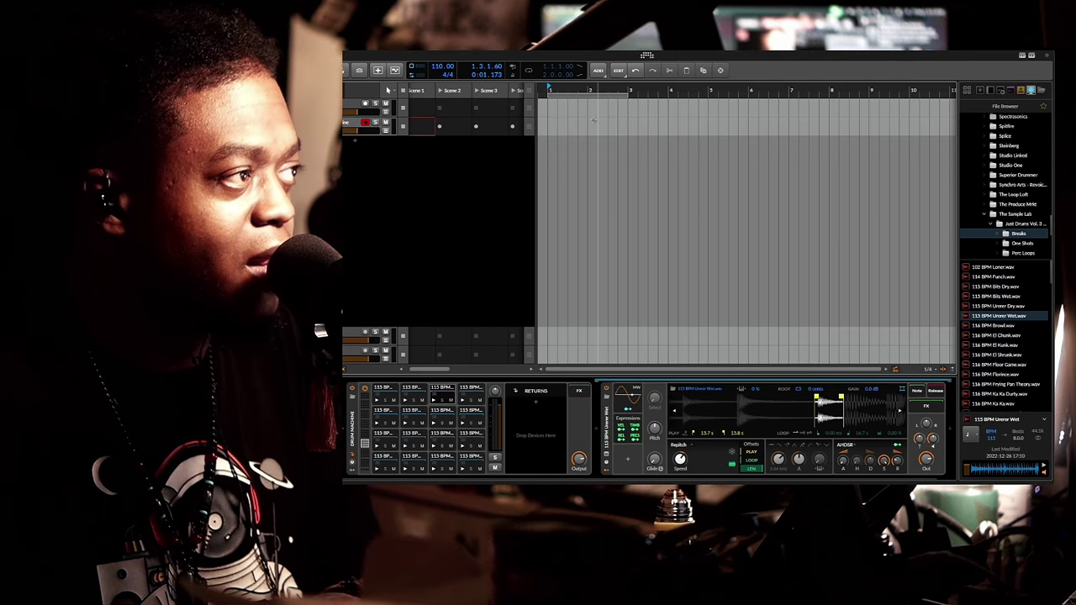
{"action": "left_click", "coordinate": [354, 125]}
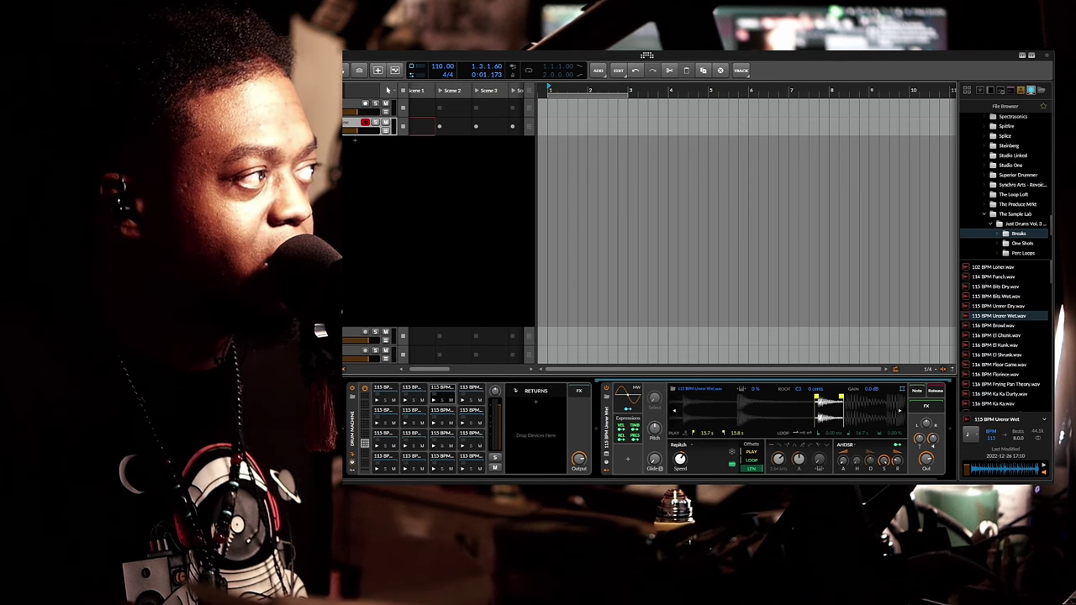
Show the mixer and expand the Drum Machine's pad chains, browse Audio FX without adding any, then collapse them.
{"action": "key", "text": "alt+2"}
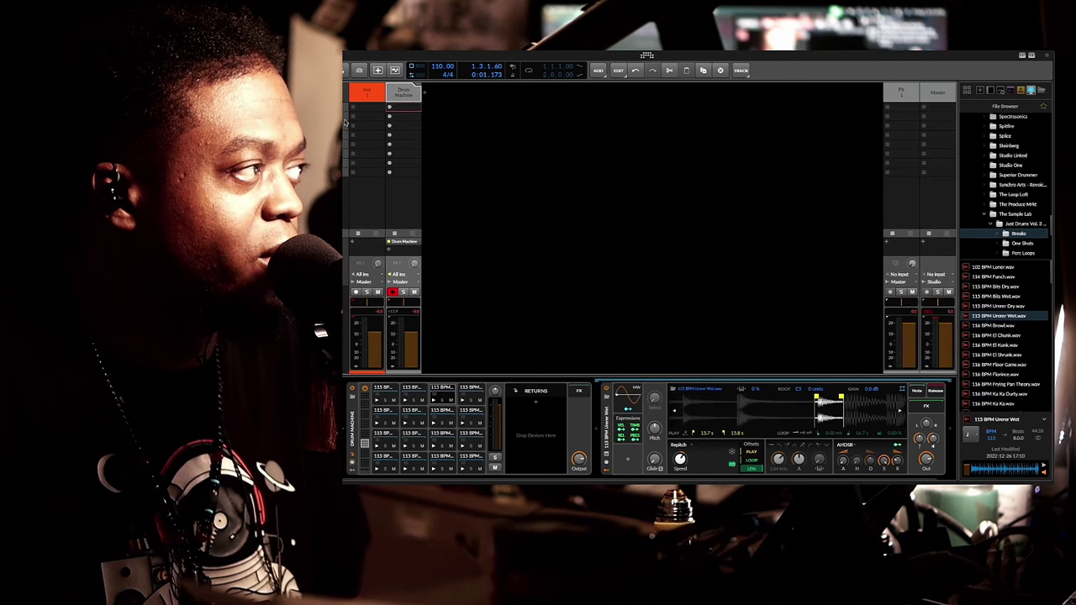
{"action": "left_click", "coordinate": [418, 89]}
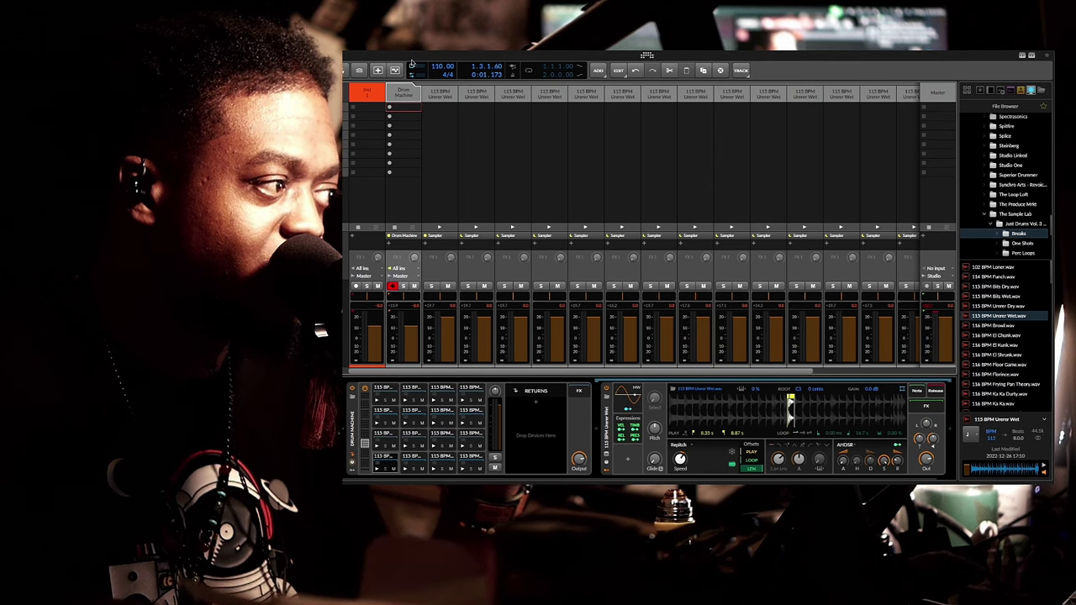
{"action": "left_click", "coordinate": [461, 244]}
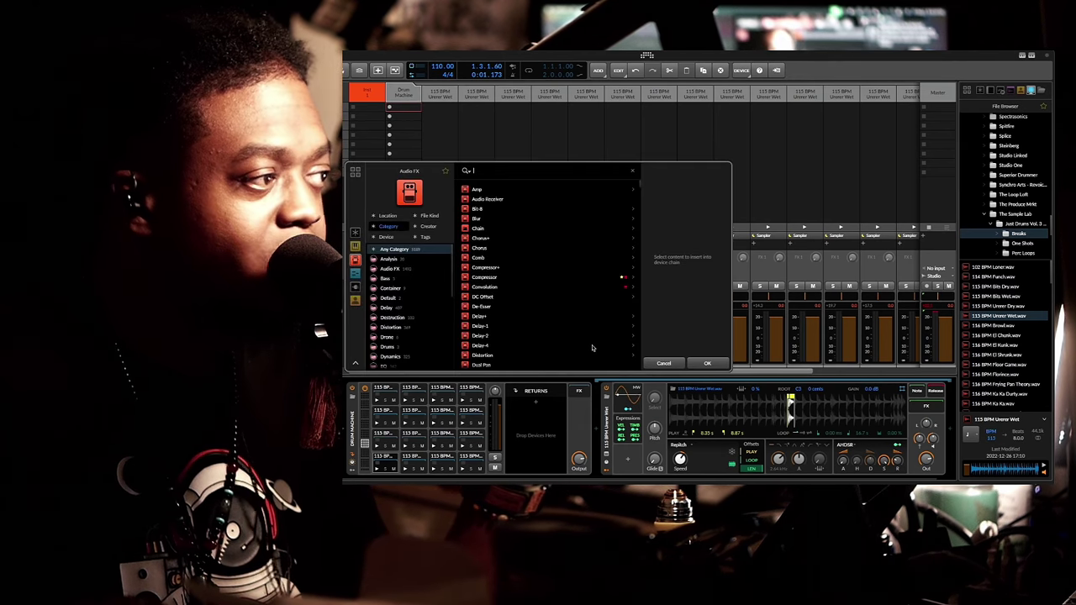
{"action": "left_click", "coordinate": [664, 364]}
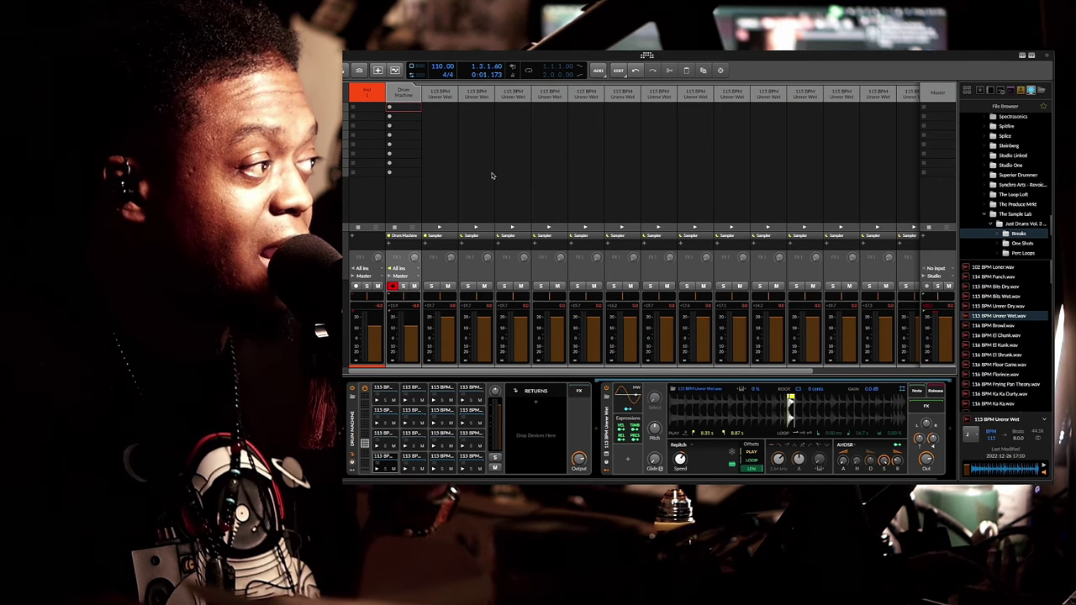
{"action": "left_click", "coordinate": [417, 90]}
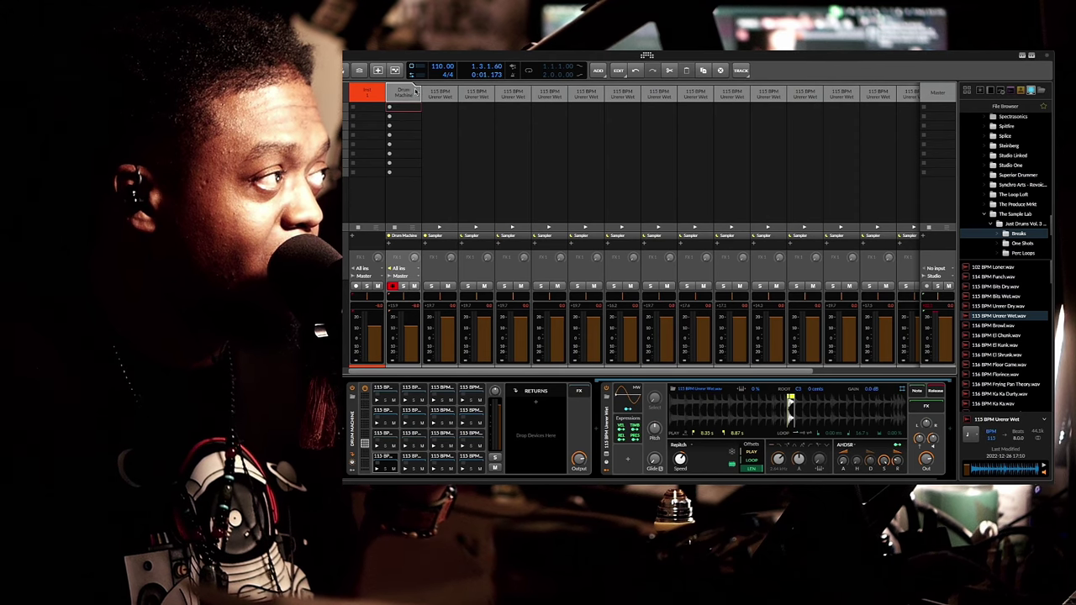
{"action": "left_click", "coordinate": [416, 90]}
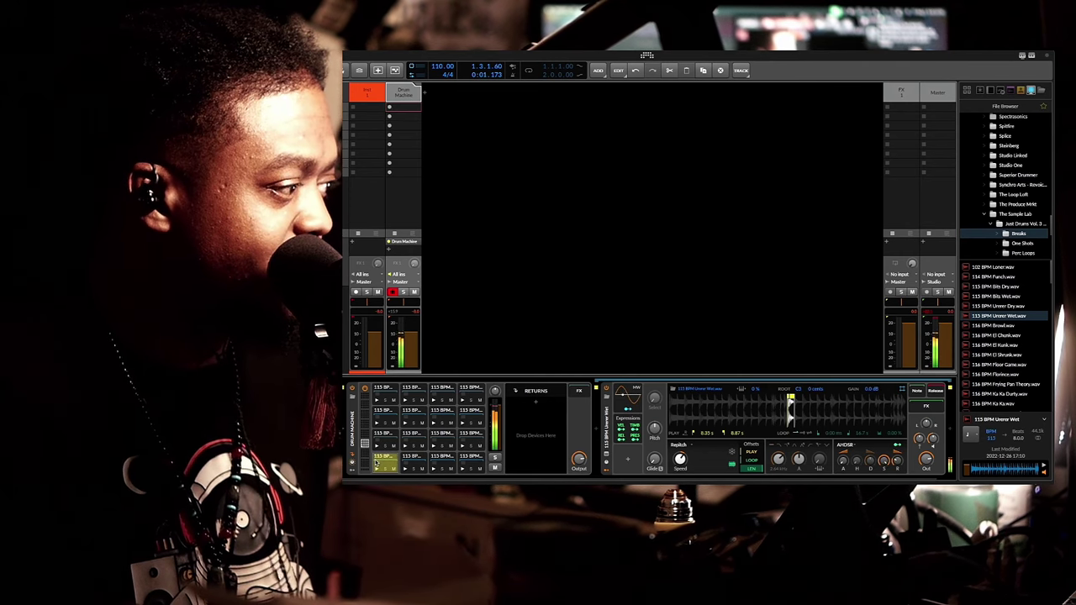
Insert a Convolution reverb after the Sampler in the drum pad's chain.
{"action": "left_click", "coordinate": [951, 432]}
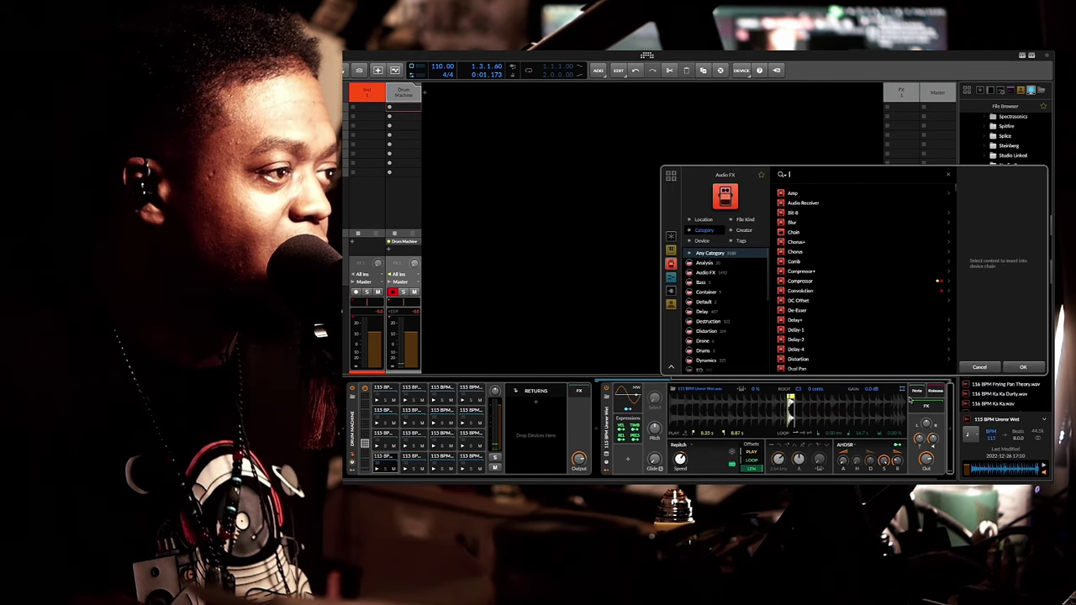
{"action": "left_click", "coordinate": [813, 291]}
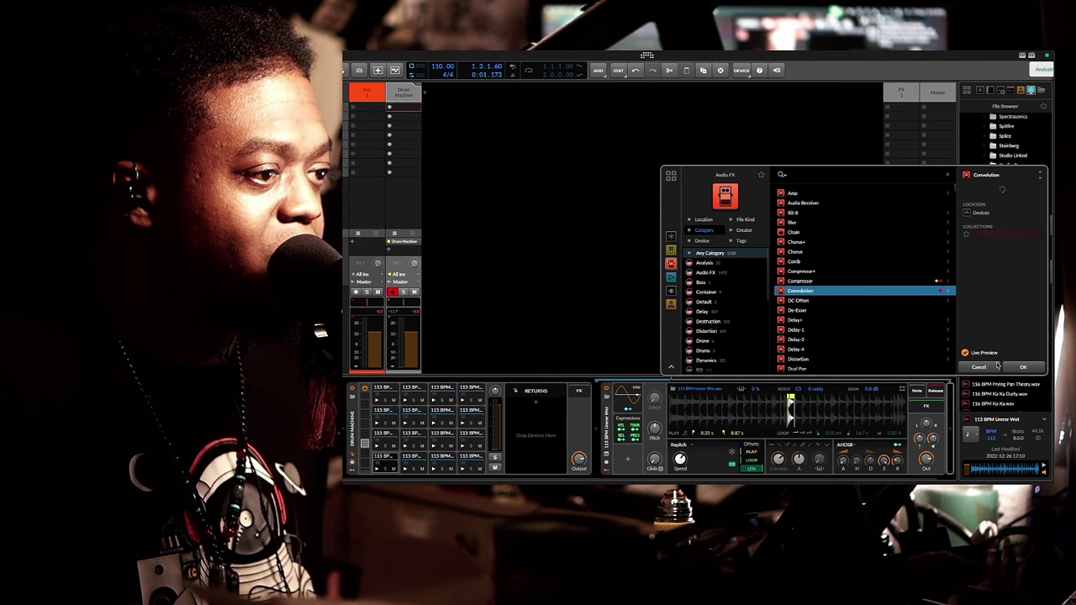
{"action": "left_click", "coordinate": [1021, 368]}
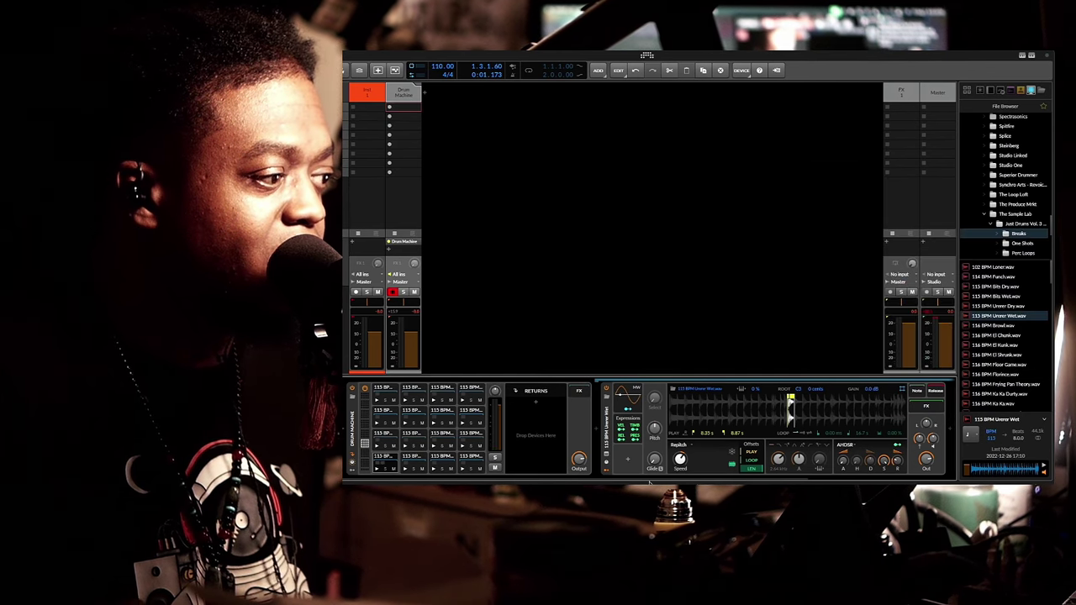
Adjust controls on the pad chain's Convolution device.
{"action": "left_click_drag", "start_coordinate": [650, 482], "coordinate": [786, 476]}
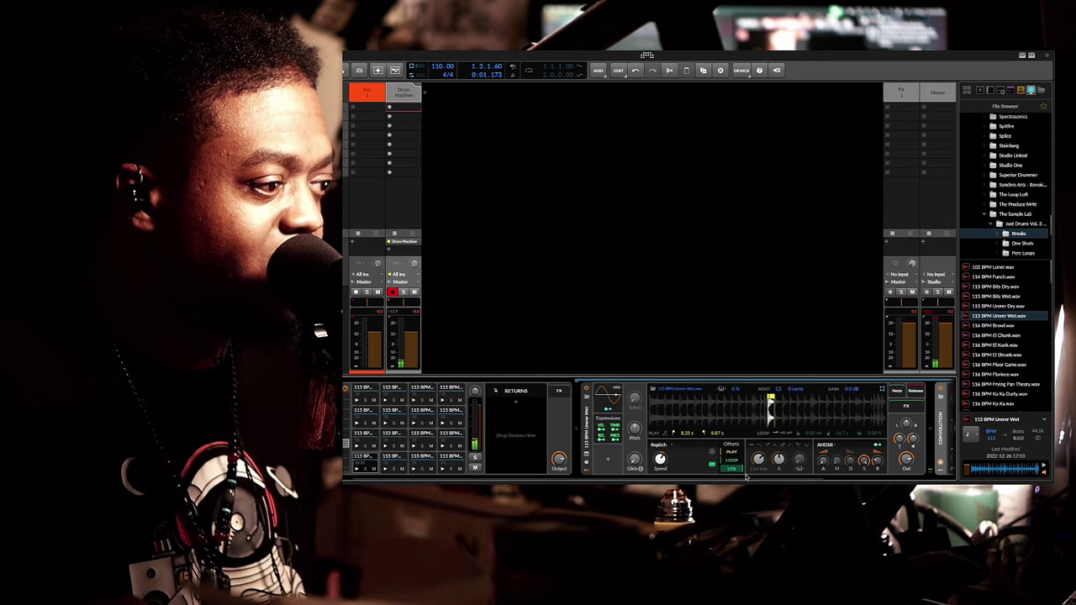
{"action": "left_click_drag", "start_coordinate": [745, 478], "coordinate": [799, 477]}
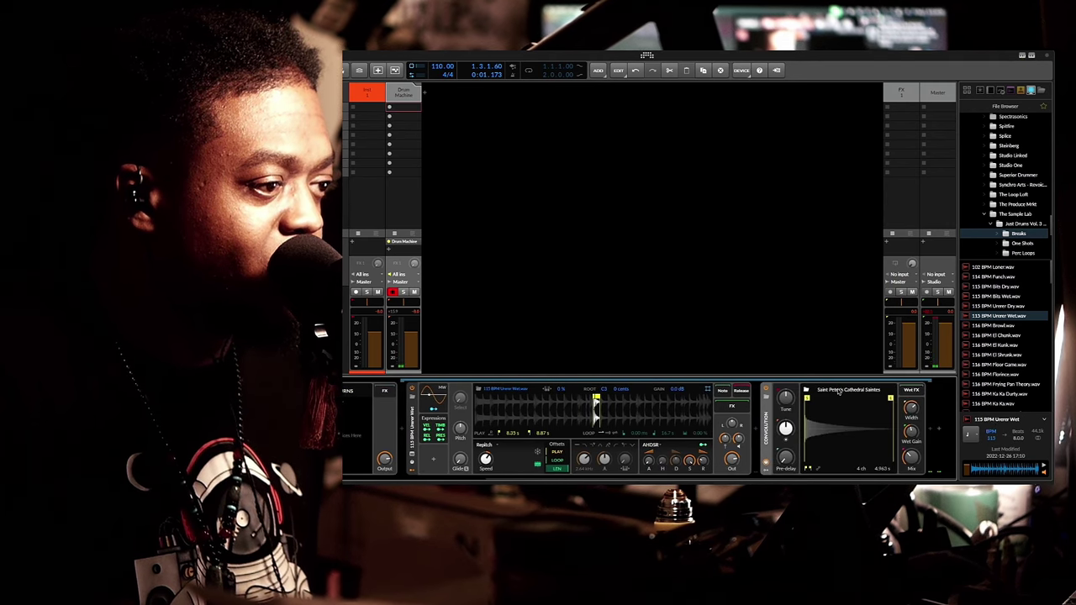
{"action": "mouse_move", "coordinate": [915, 466]}
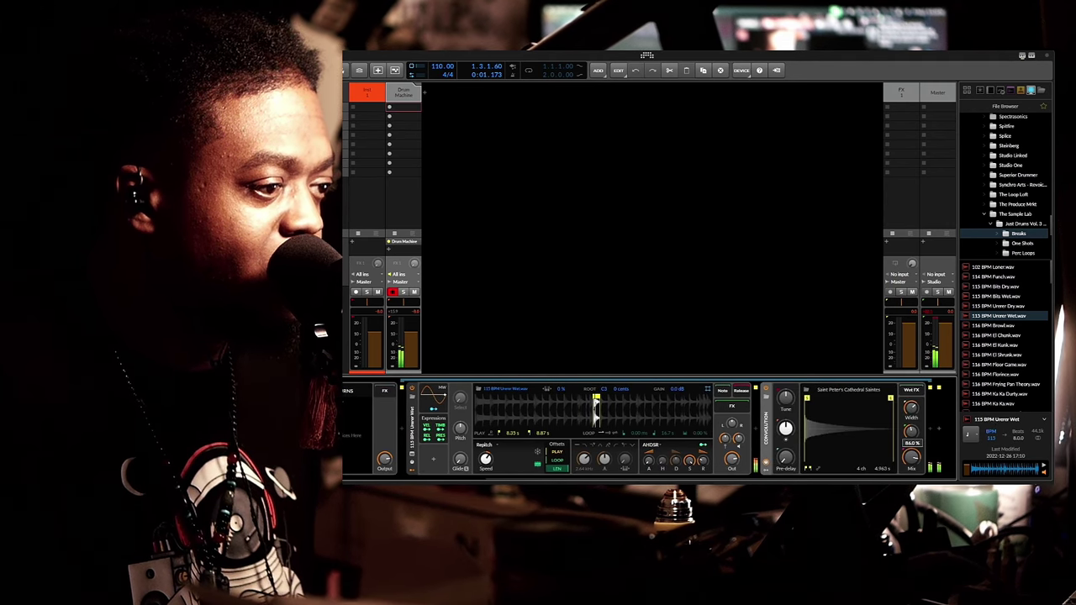
{"action": "scroll", "coordinate": [915, 460], "scroll_direction": "left", "scroll_amount": 3}
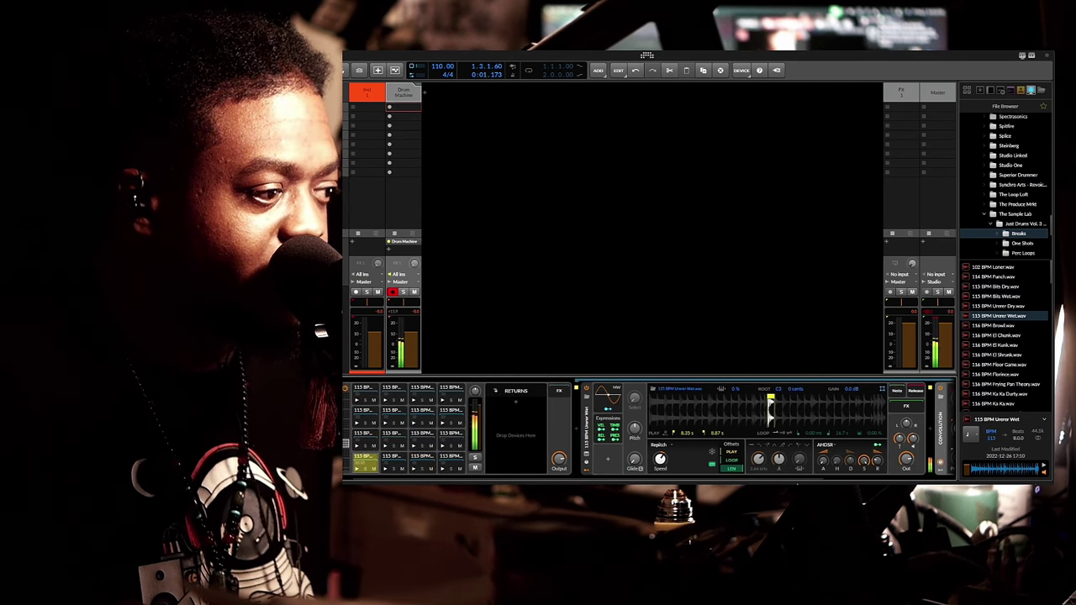
{"action": "left_click_drag", "start_coordinate": [802, 481], "coordinate": [757, 479]}
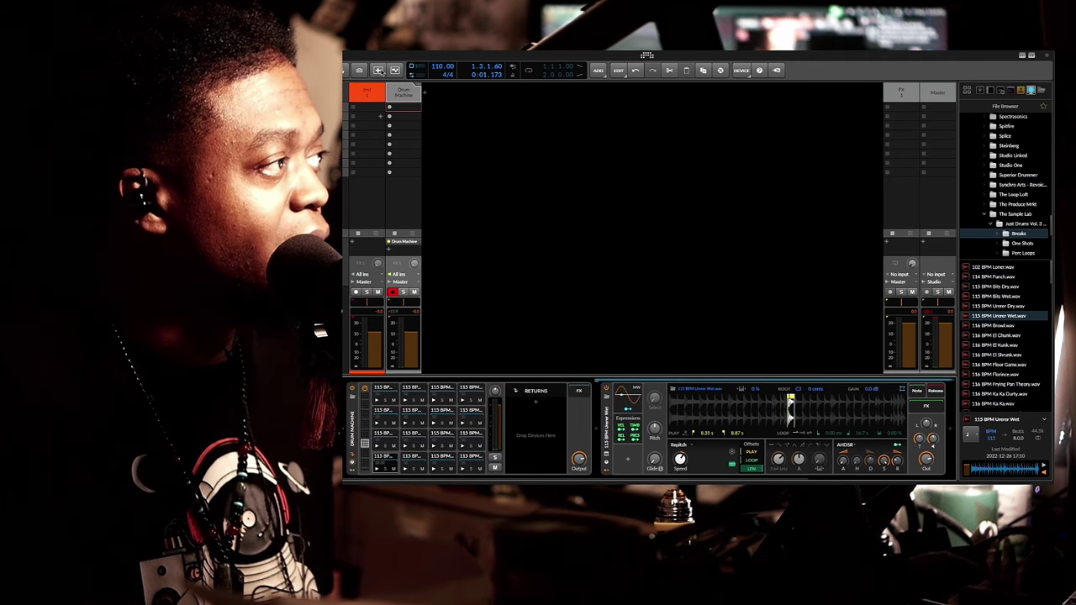
Expand the Drum Machine's pad chains and select the first chain's Convolution device.
{"action": "left_click", "coordinate": [418, 86]}
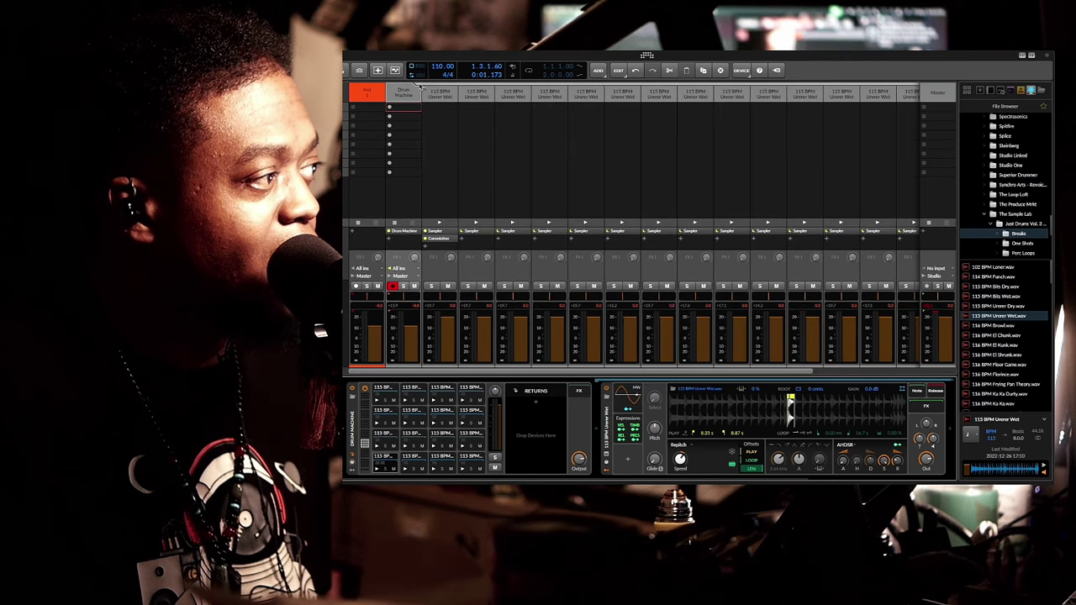
{"action": "left_click", "coordinate": [447, 93]}
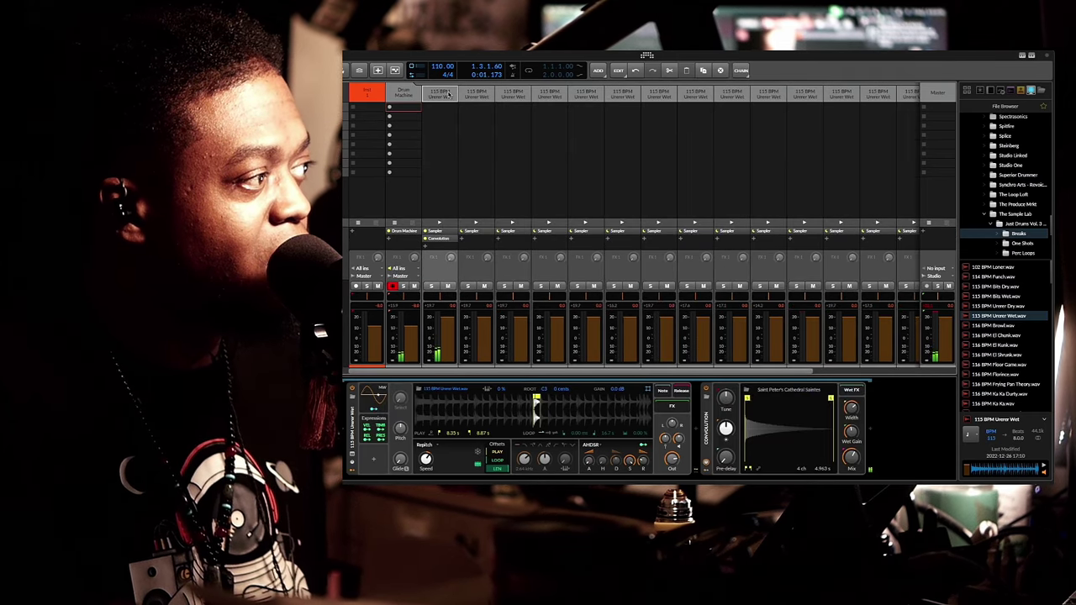
{"action": "left_click", "coordinate": [452, 239]}
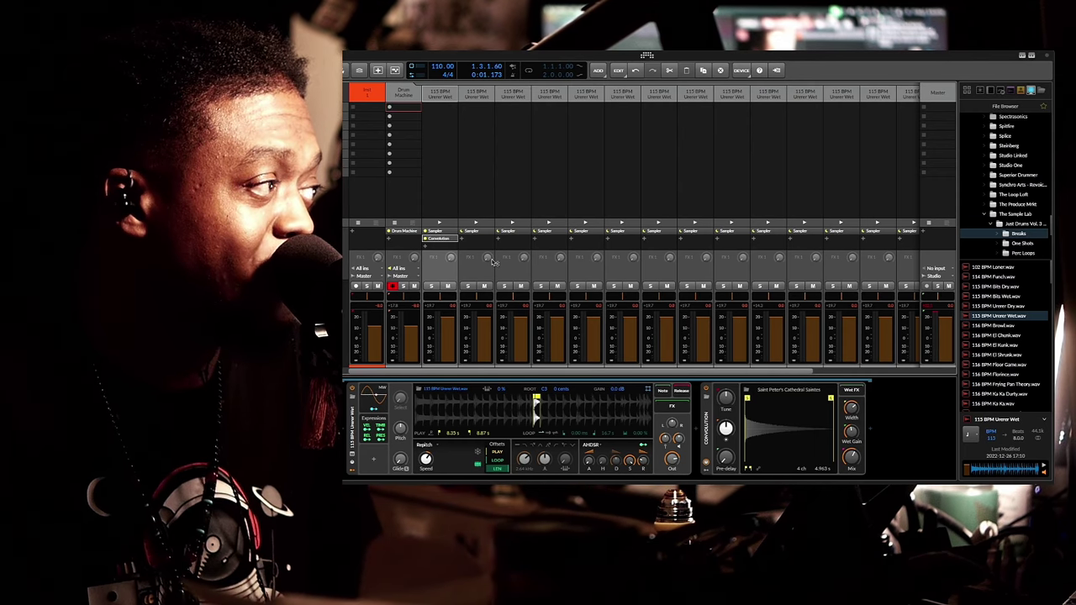
Select Inst 1, then reselect and arm the Drum Machine track.
{"action": "left_click", "coordinate": [407, 90]}
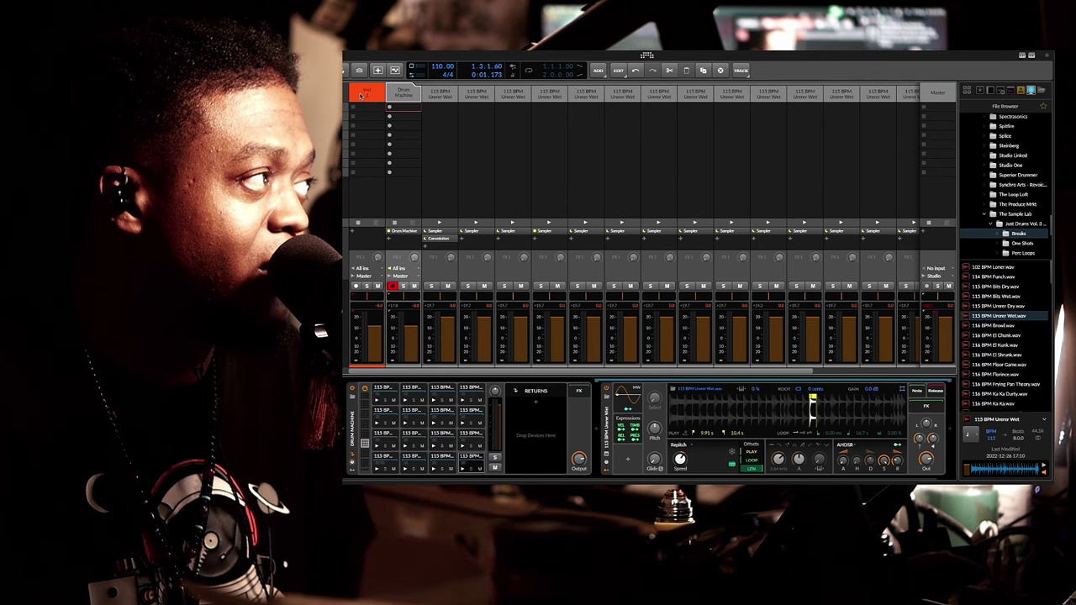
{"action": "left_click", "coordinate": [360, 95]}
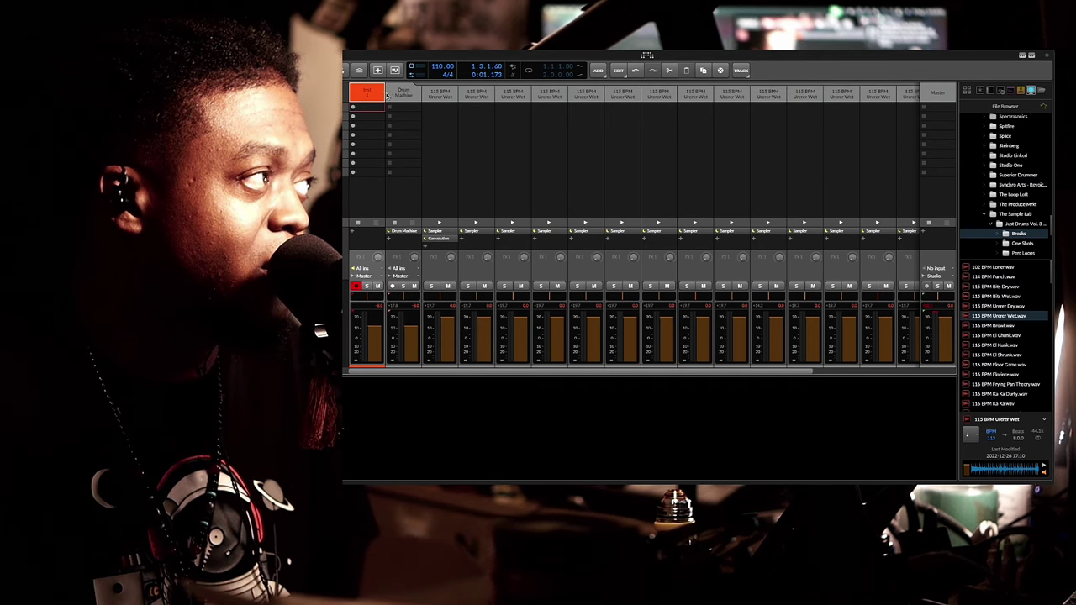
{"action": "left_click", "coordinate": [414, 92]}
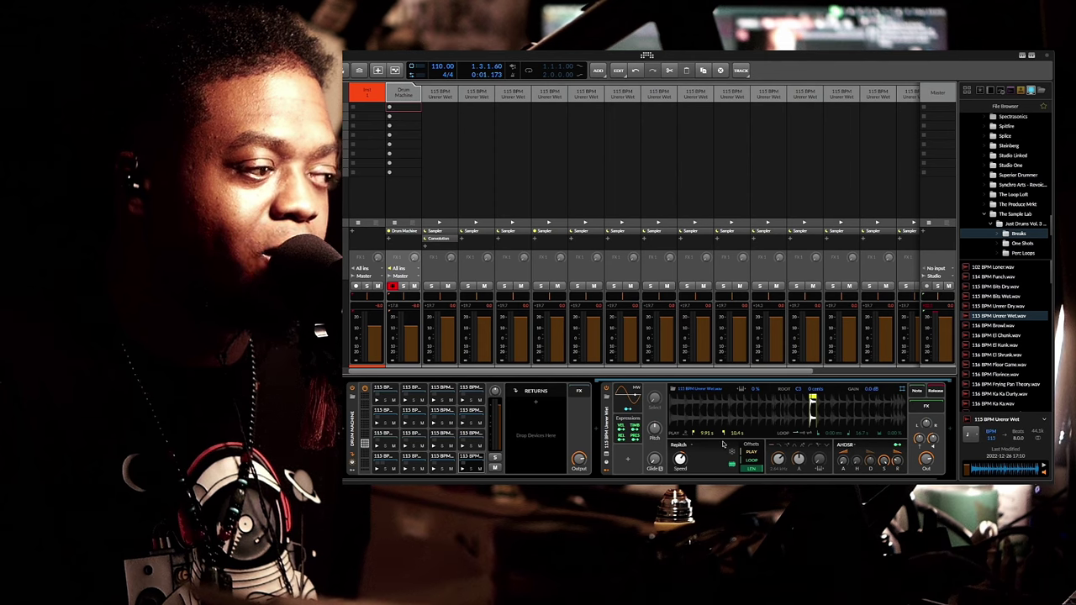
{"action": "left_click", "coordinate": [686, 446]}
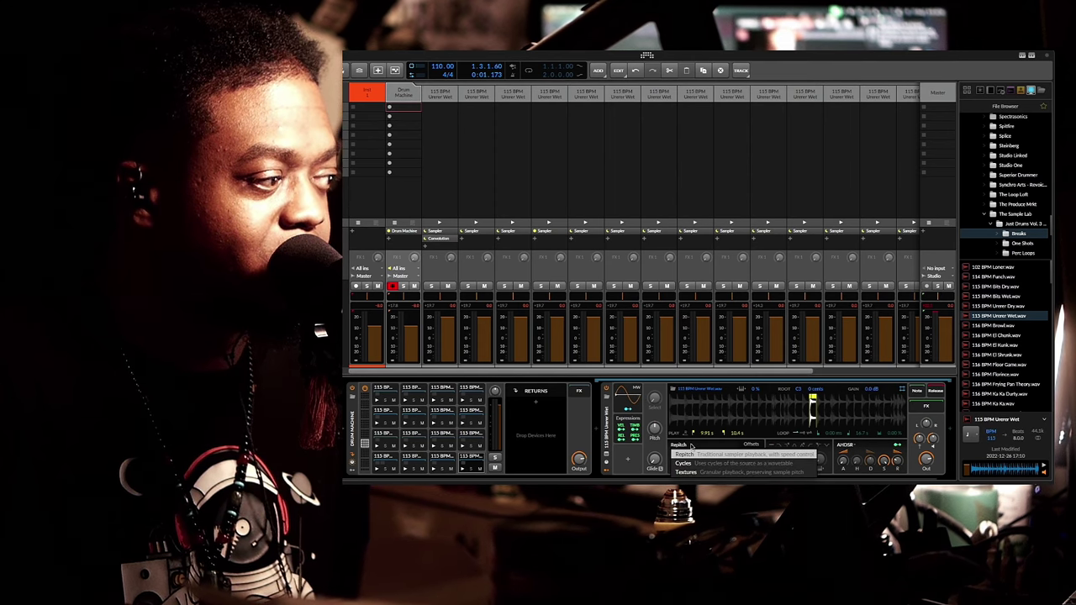
{"action": "left_click", "coordinate": [702, 447]}
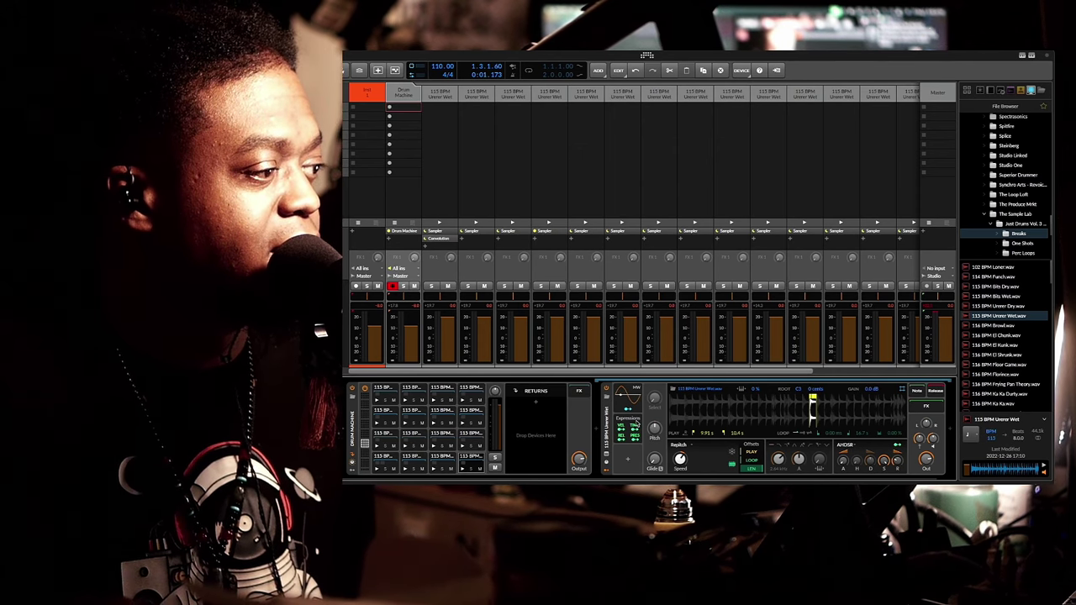
{"action": "left_click", "coordinate": [608, 401]}
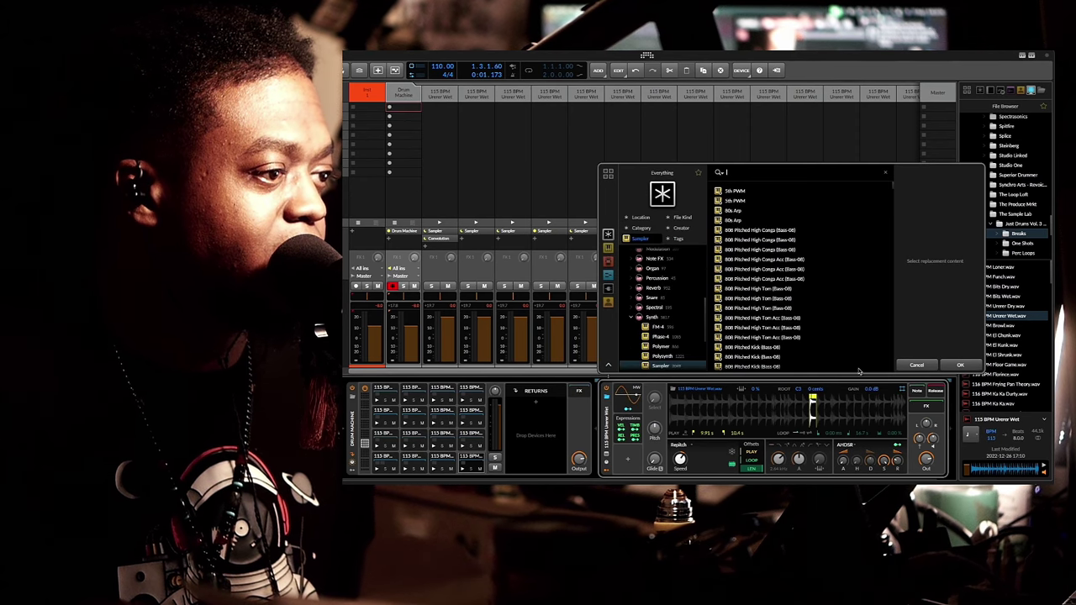
{"action": "left_click", "coordinate": [917, 366]}
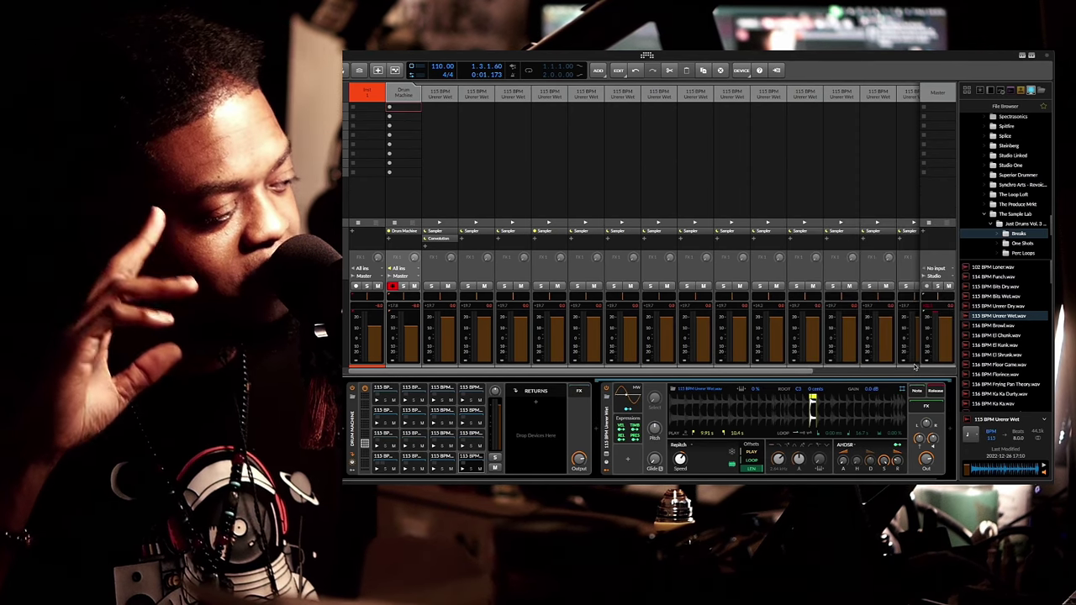